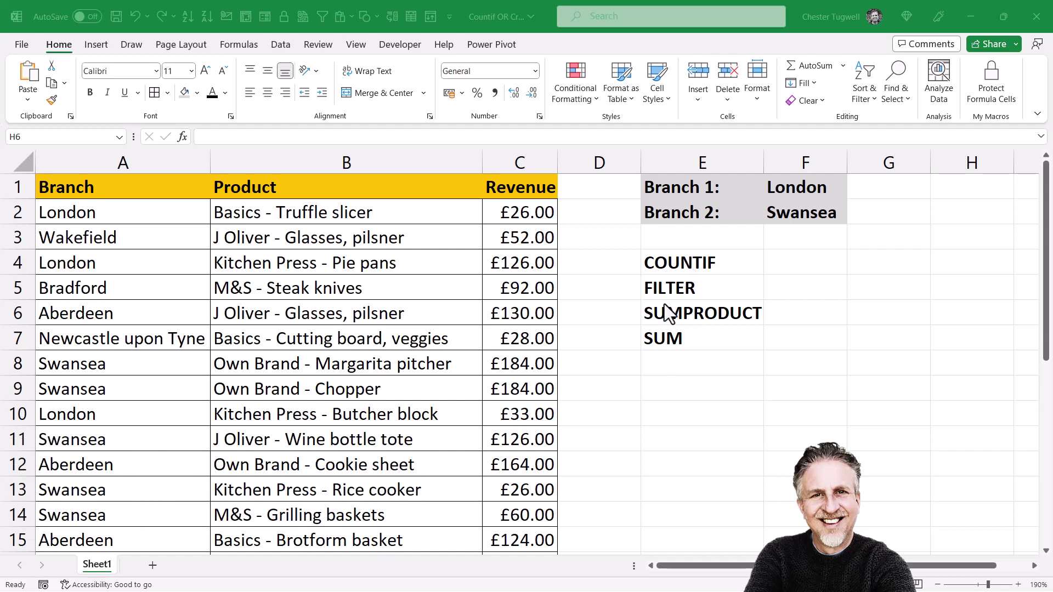
- In cell F4, start a formula with =COUNTIF(A2:A15,F1) to count the first branch
click(799, 265)
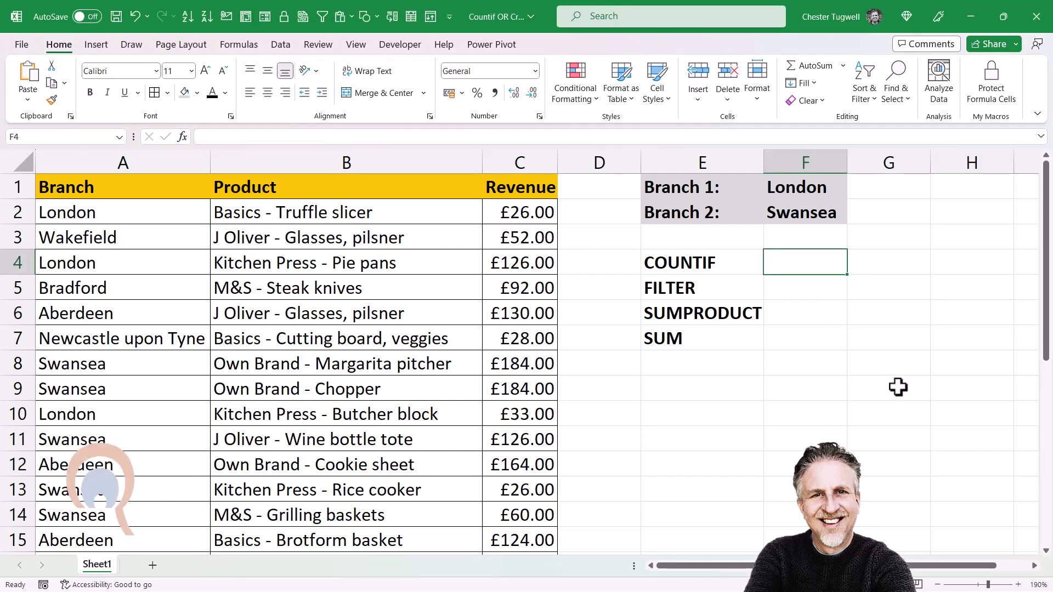
text(=countif)
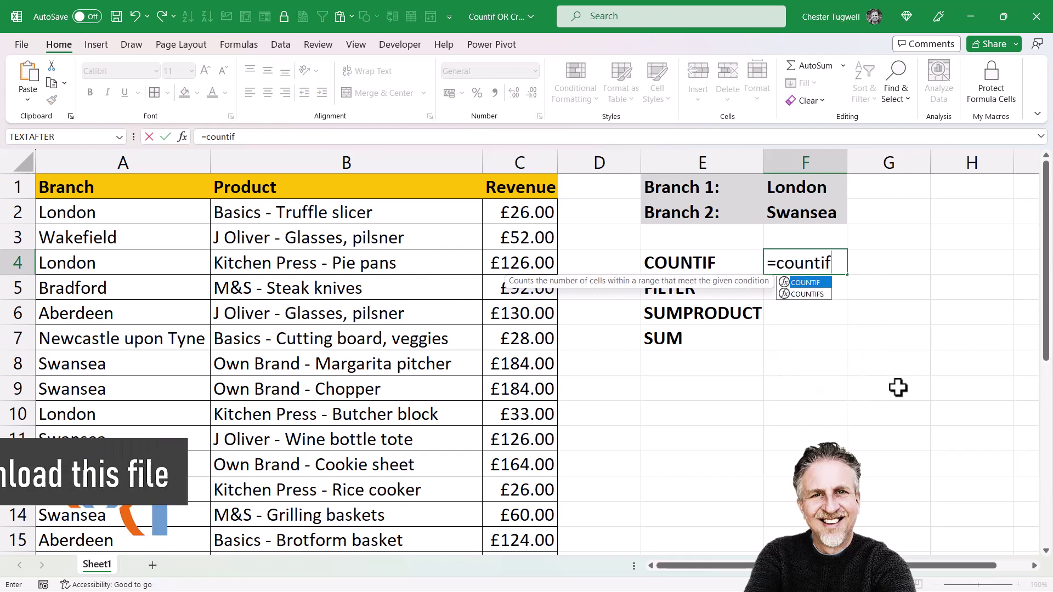
text(()
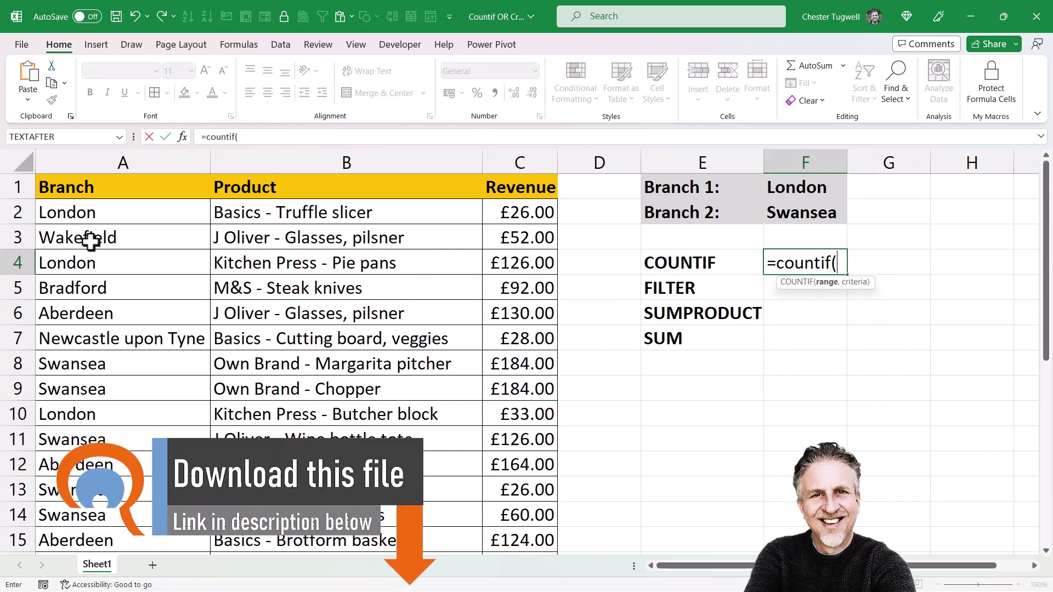
drag(147, 207, 144, 542)
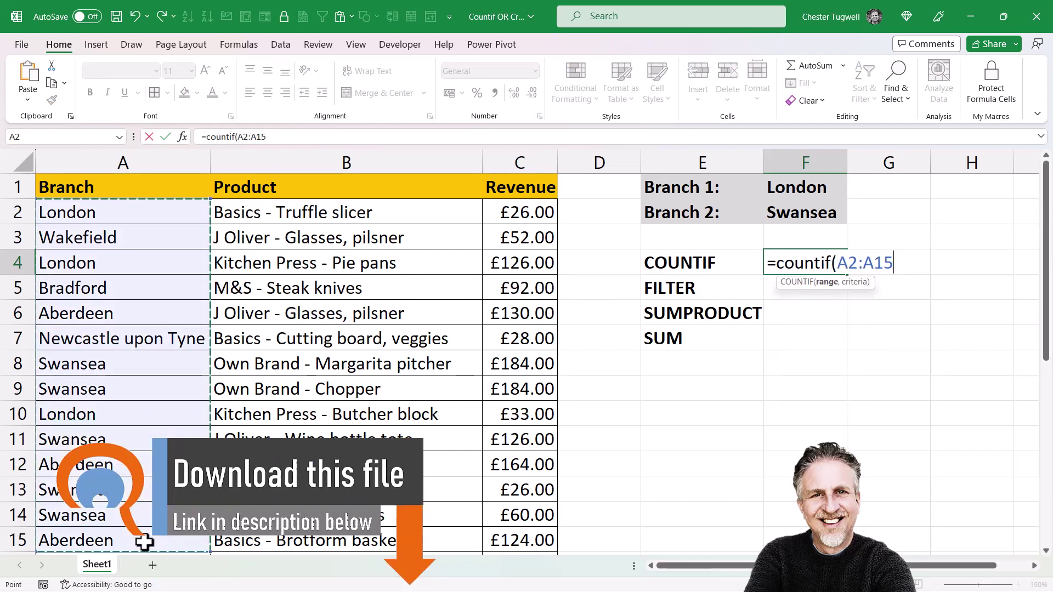
text(,)
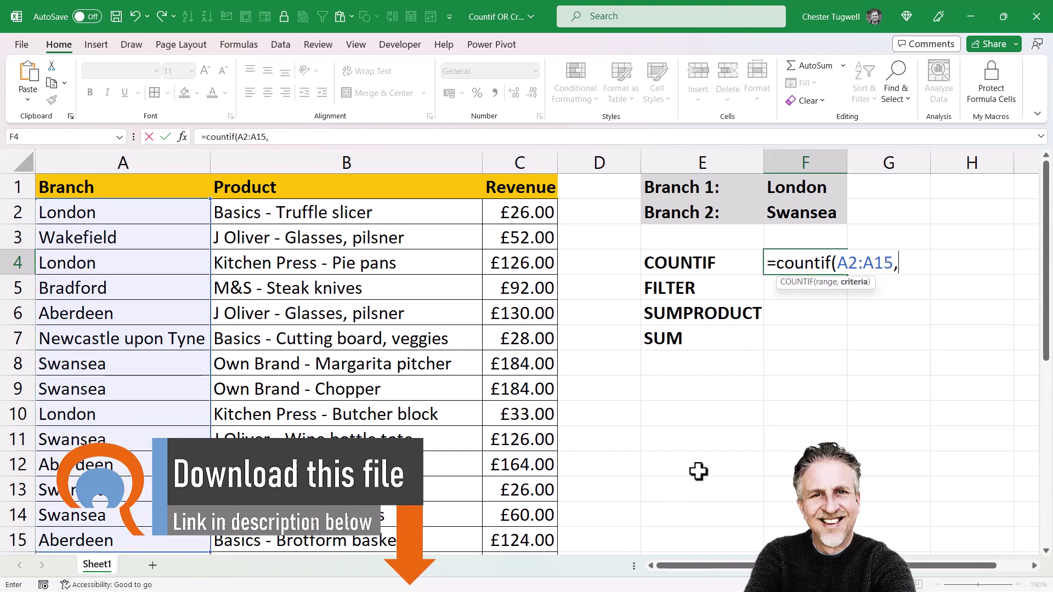
click(798, 187)
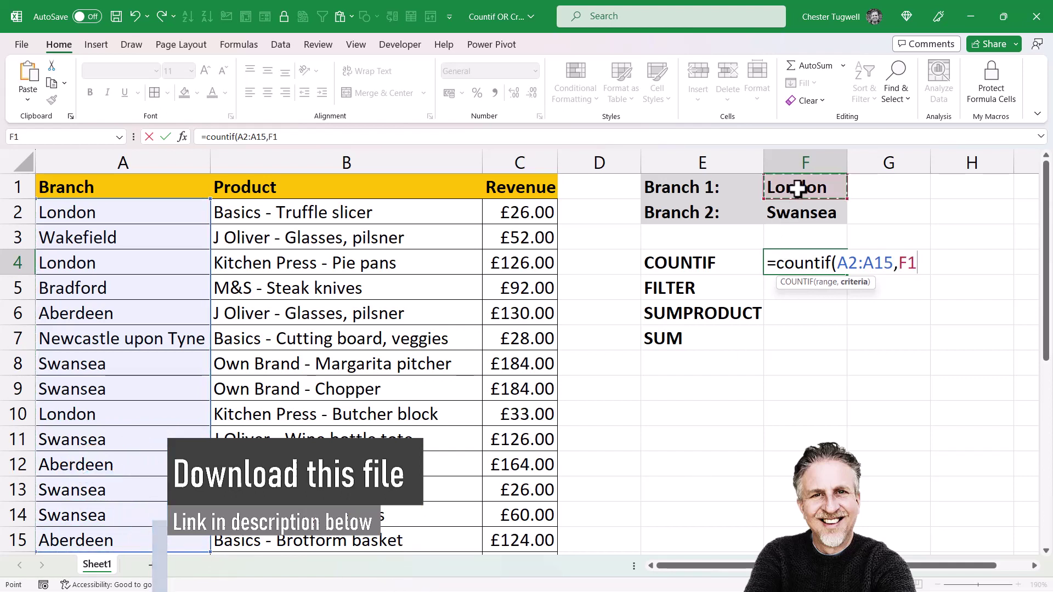
text())
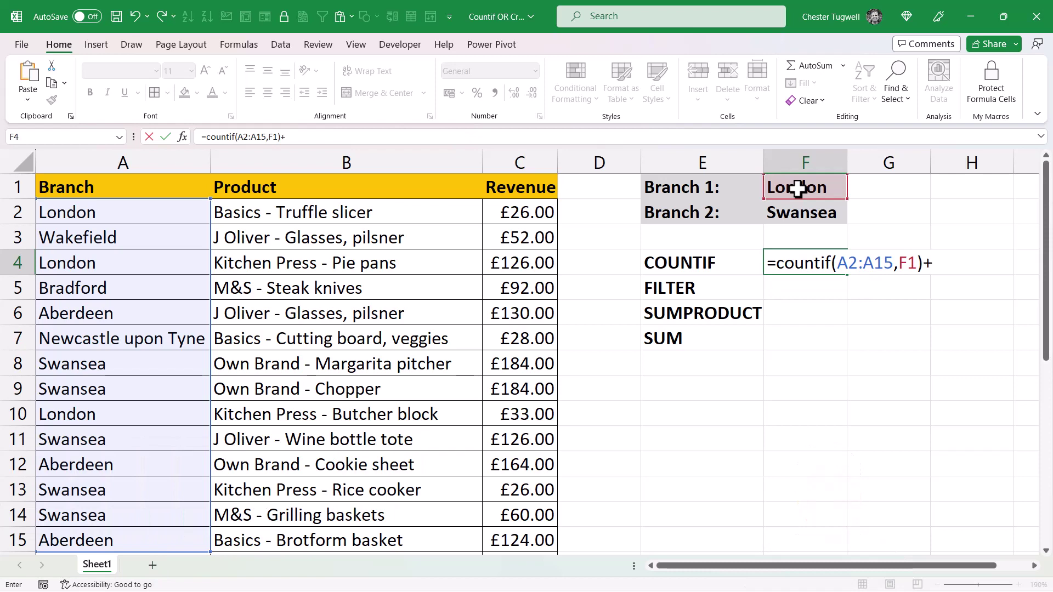
- Add +COUNTIF(A2:A15,F2) to the formula in F4 to include the second branch, and commit it
text(+counti)
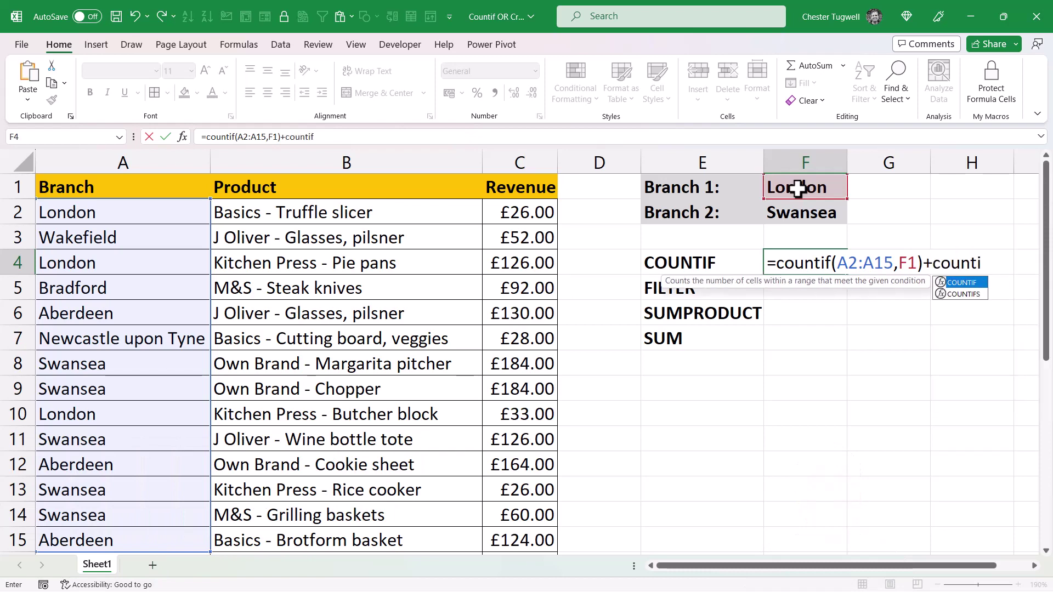
text(f()
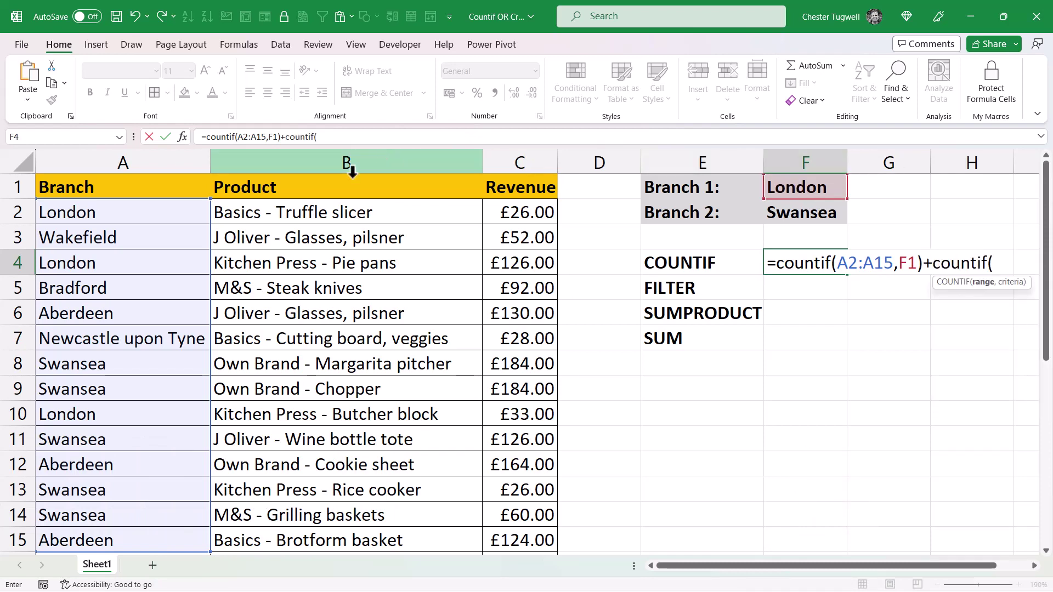
drag(113, 210, 127, 530)
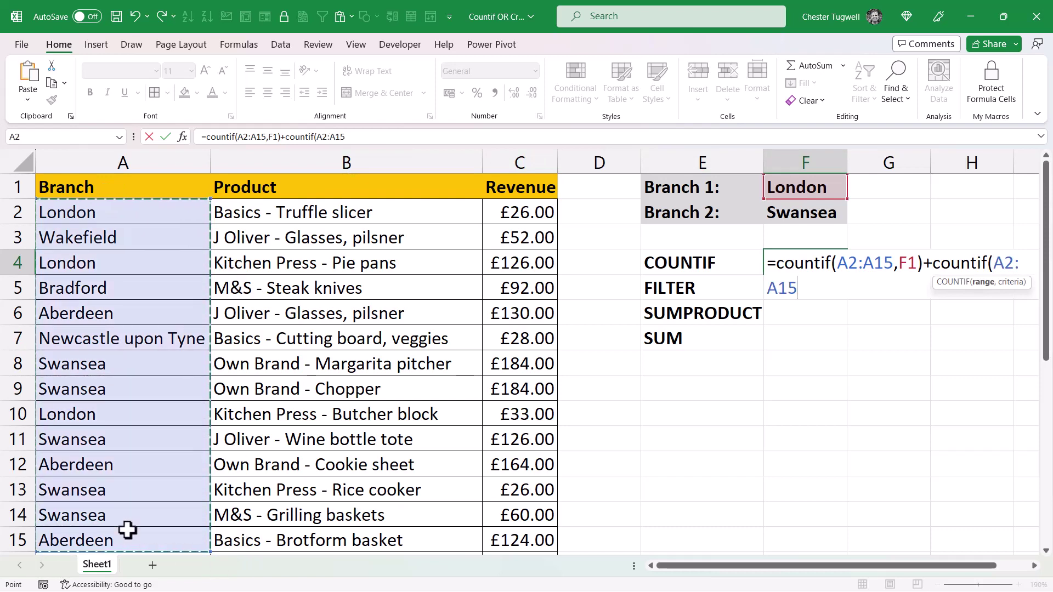
text(,)
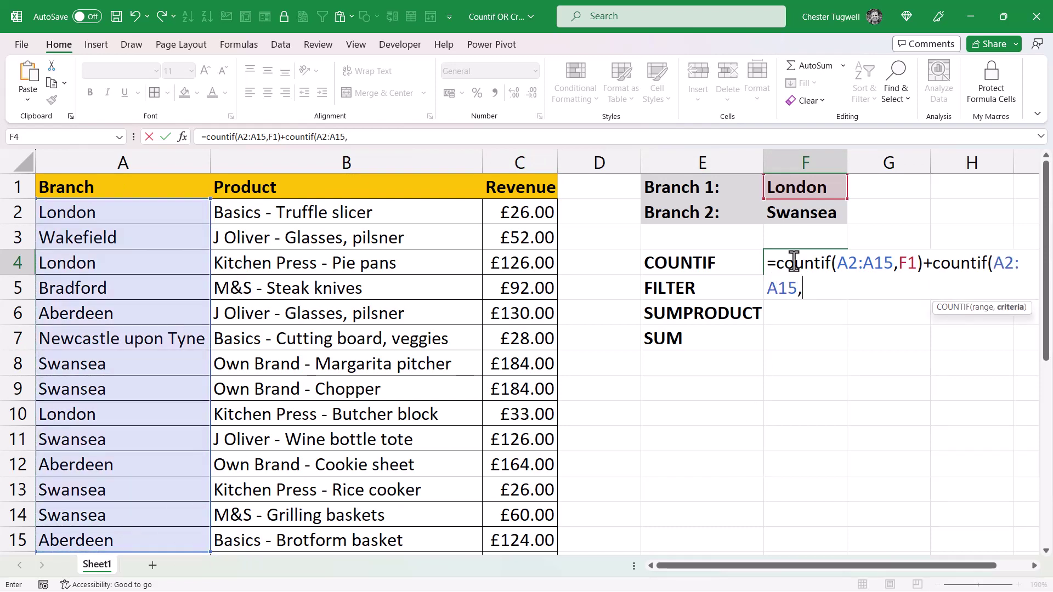
click(819, 209)
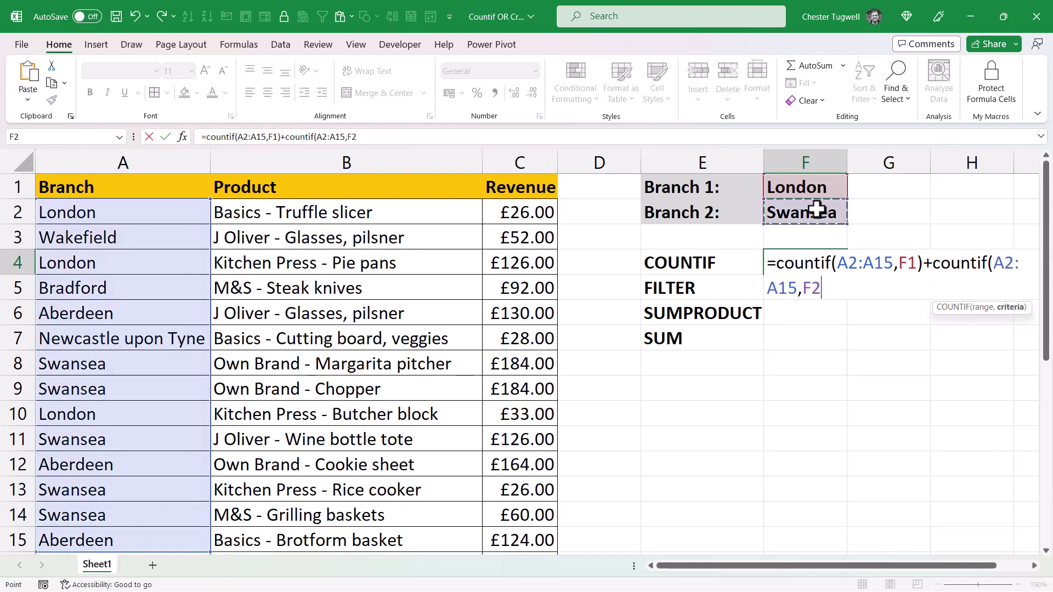
text())
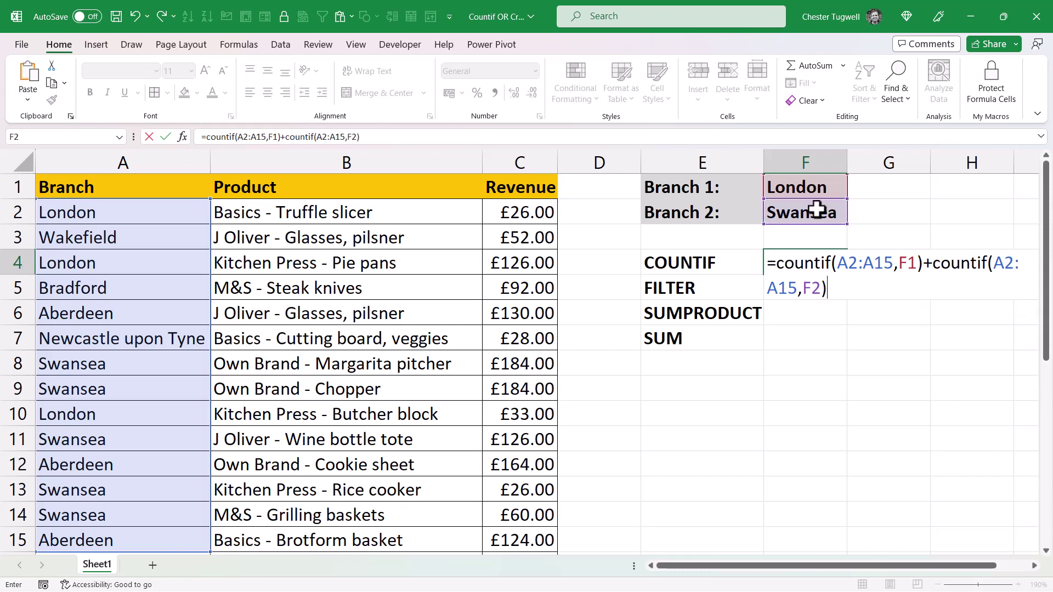
key(Return)
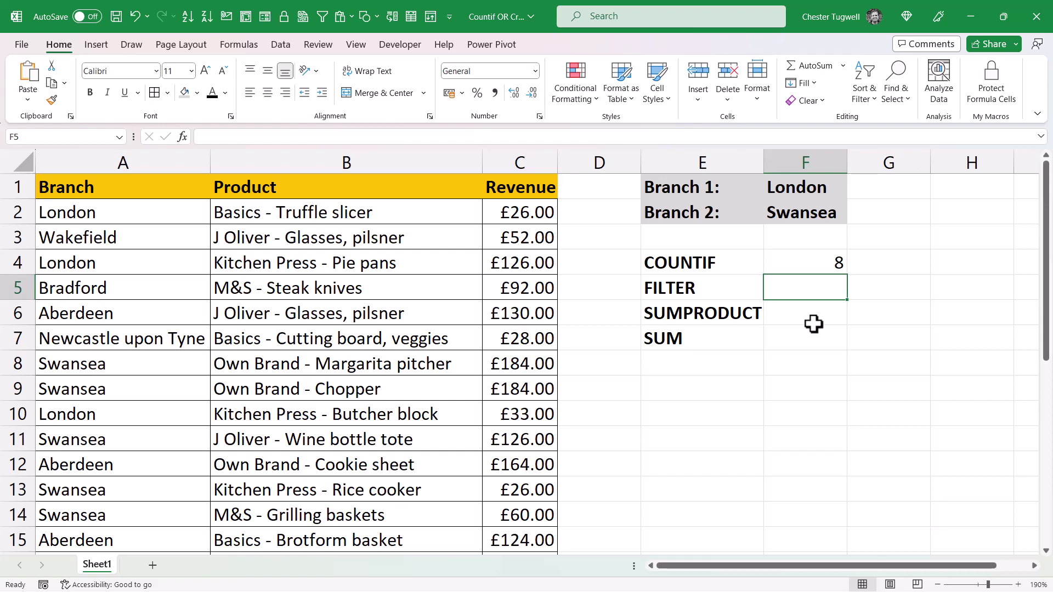
- In cell F5, start a FILTER formula on A2:A15 with the include condition A2:A15=F1
text(F)
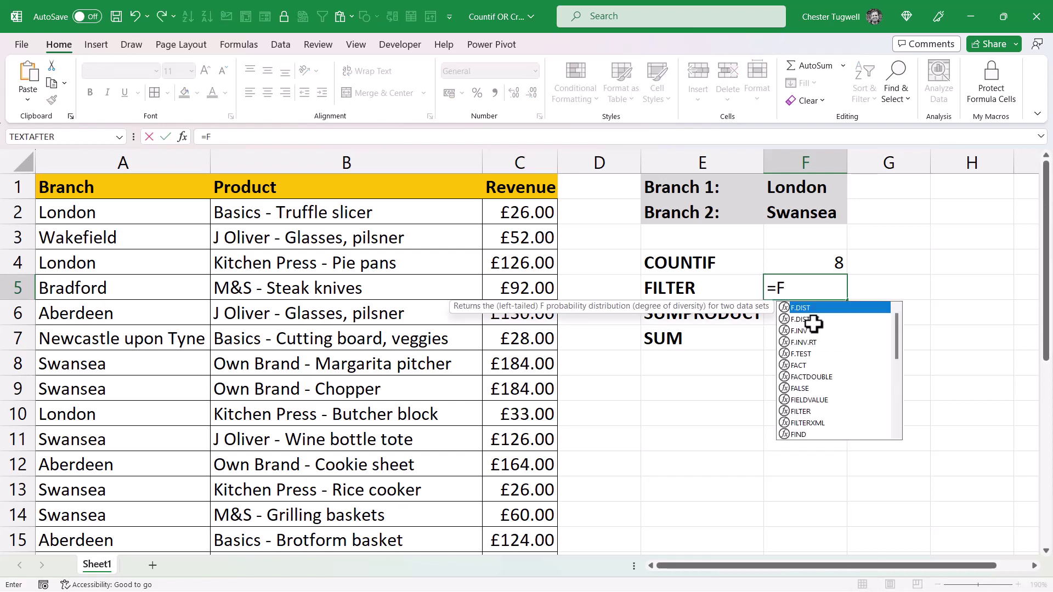
text(ILTER)
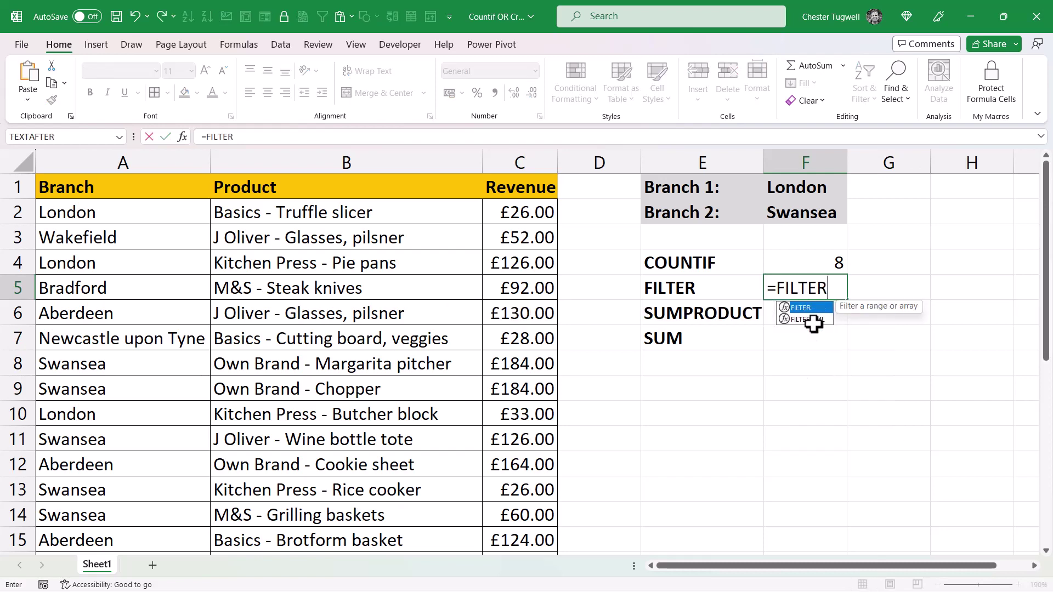
text(()
drag(113, 222, 108, 532)
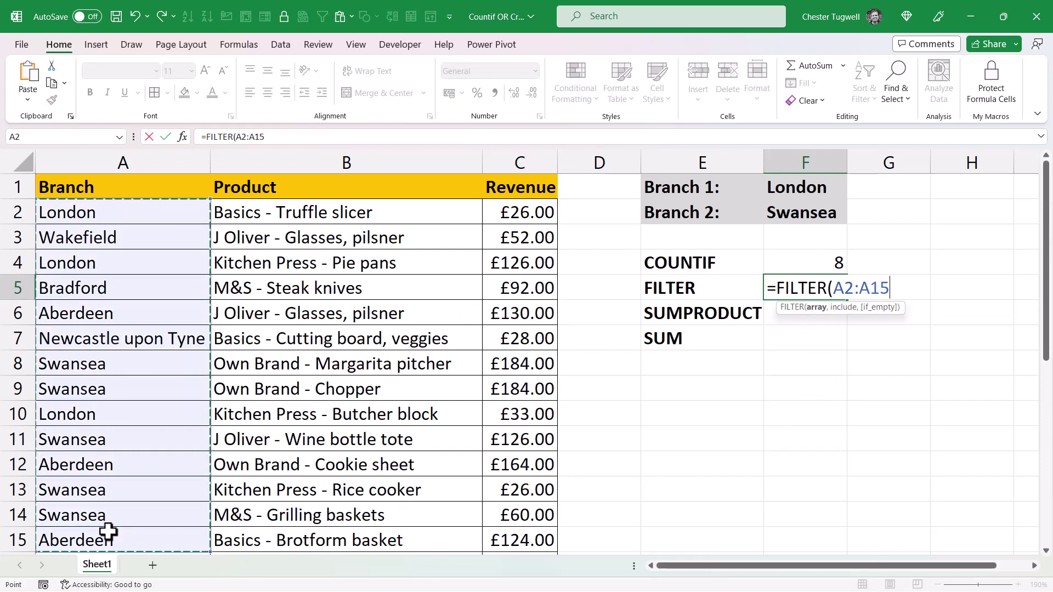
text(,)
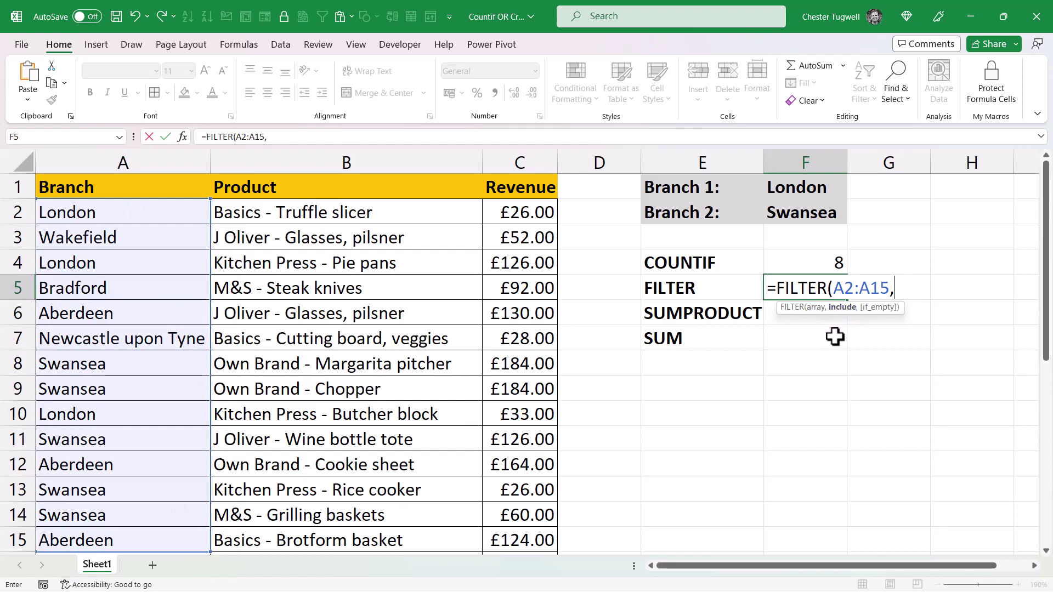
drag(145, 211, 152, 543)
text(=)
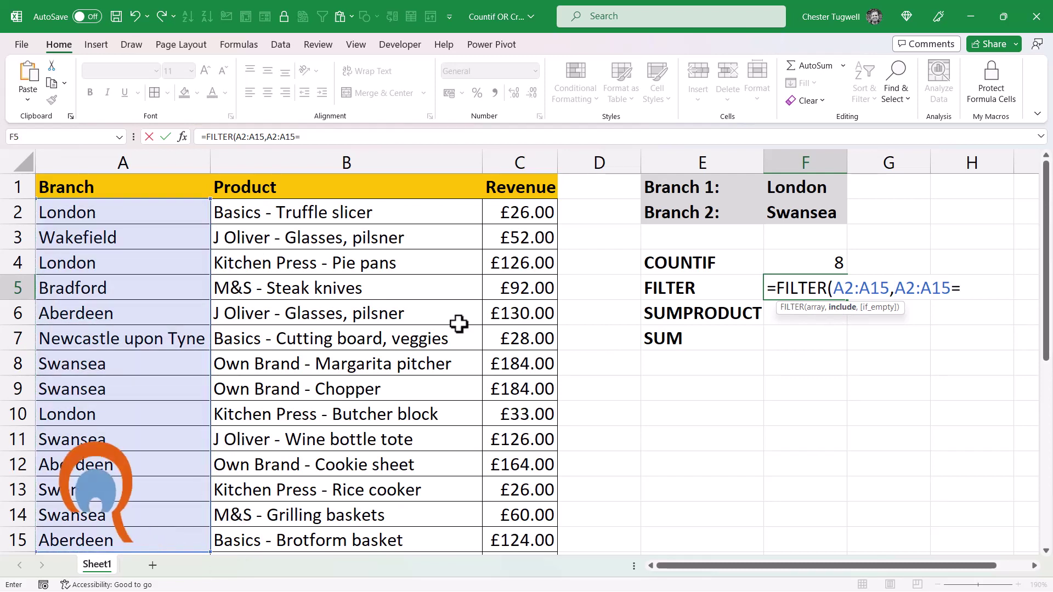
click(830, 184)
- Enclose the condition A2:A15=F1 in parentheses and follow it with a plus sign and an opening parenthesis for an OR condition
key(F2)
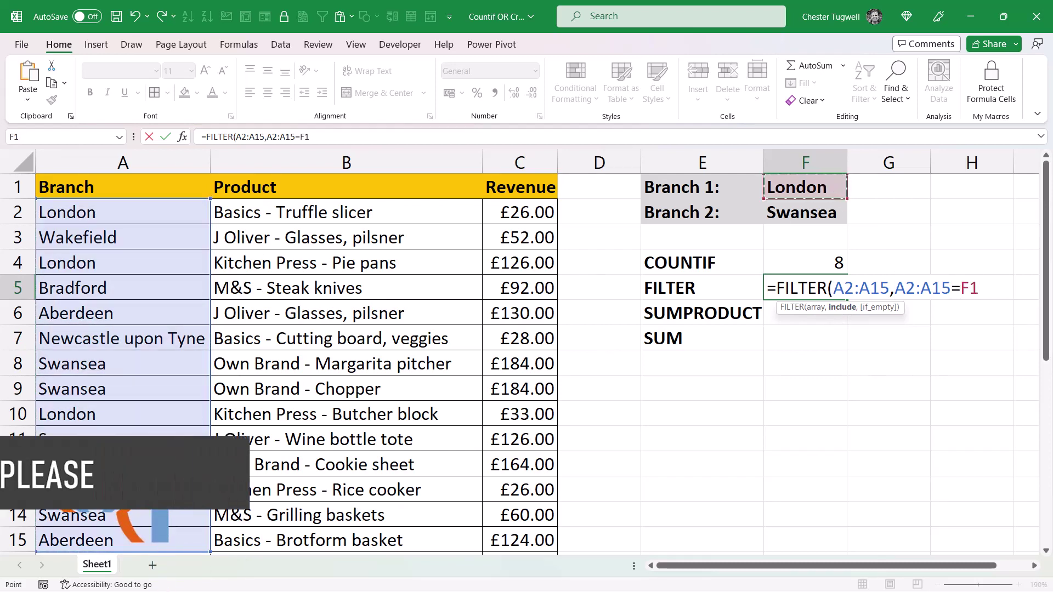
key(Left)
key(Left)
key(Left)
key(Left)
key(Left)
key(Left)
key(Left)
key(Left)
key(Left)
text(()
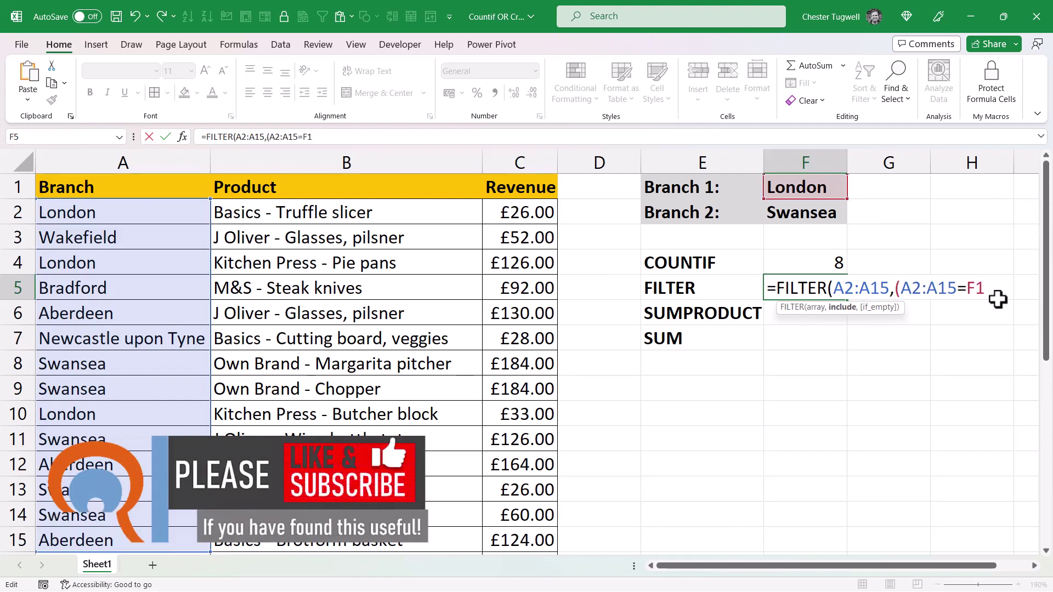
text()+()
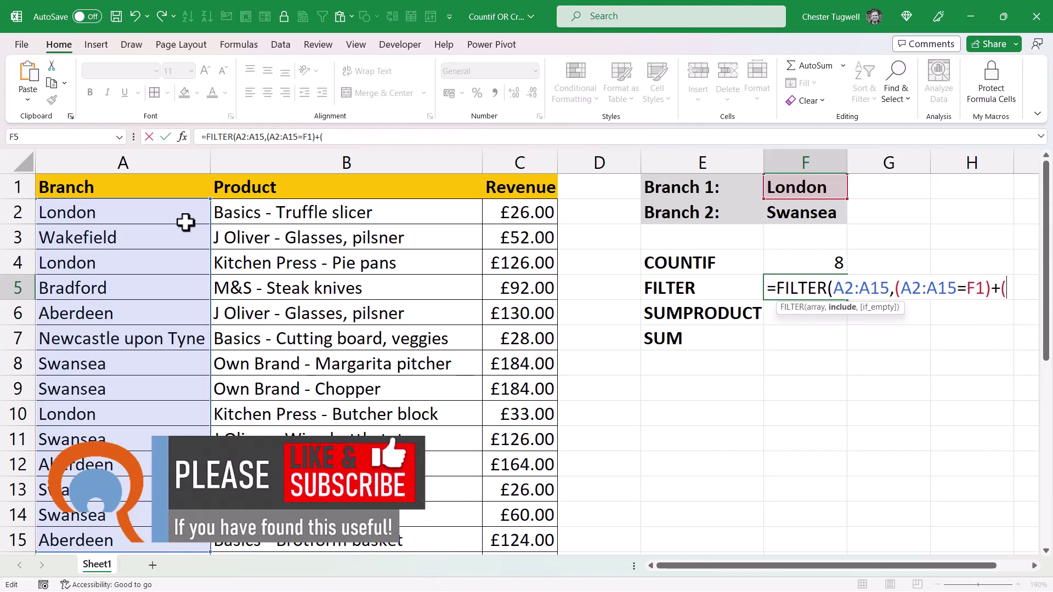
- Complete the FILTER formula in F5 with the second condition A2:A15=F2, close both parentheses and commit it
drag(134, 209, 134, 537)
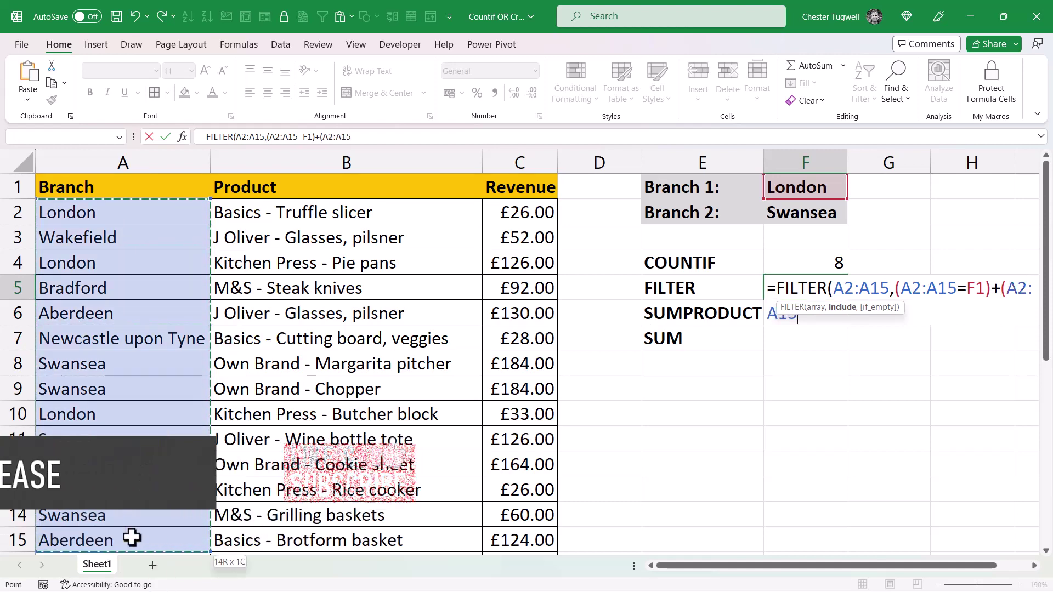
text(=)
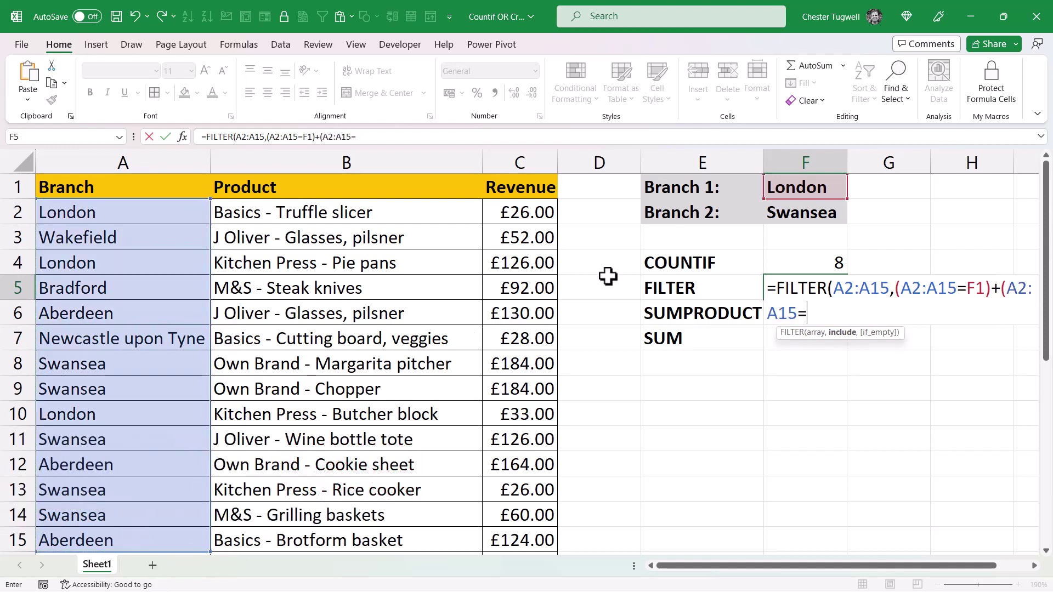
click(806, 214)
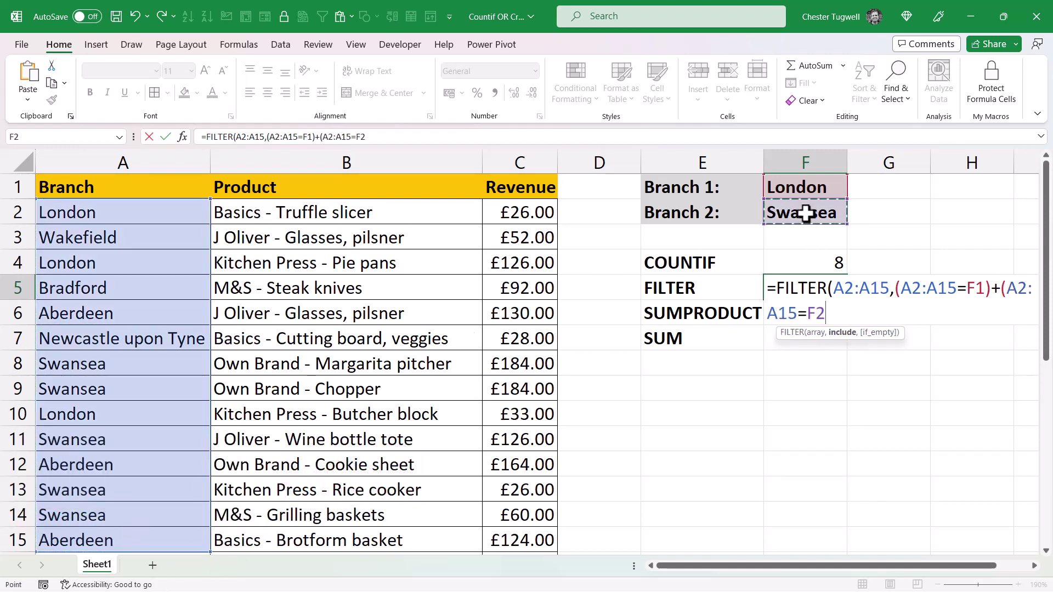
text()))
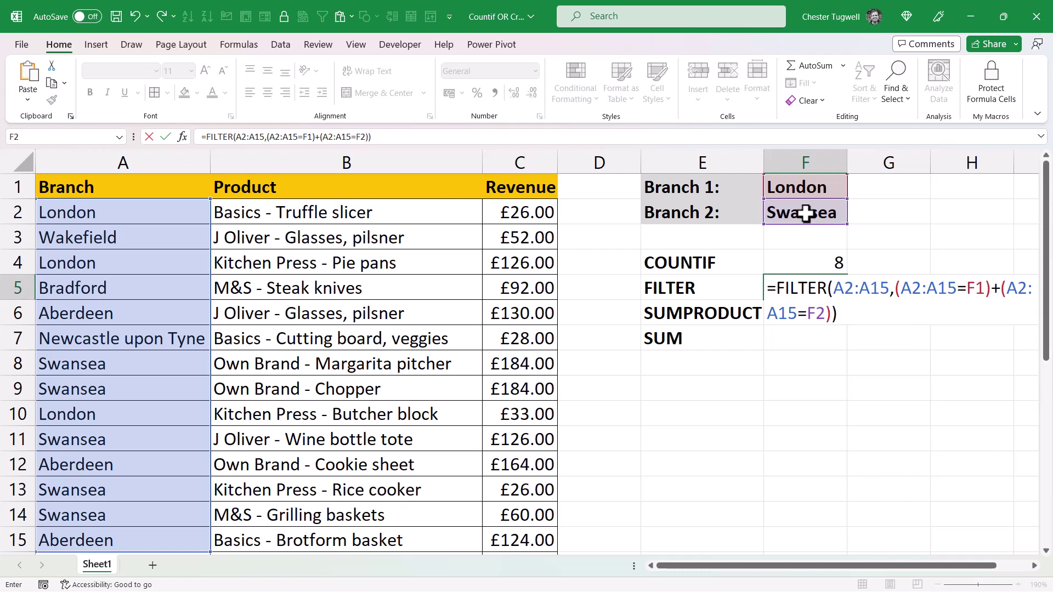
key(Return)
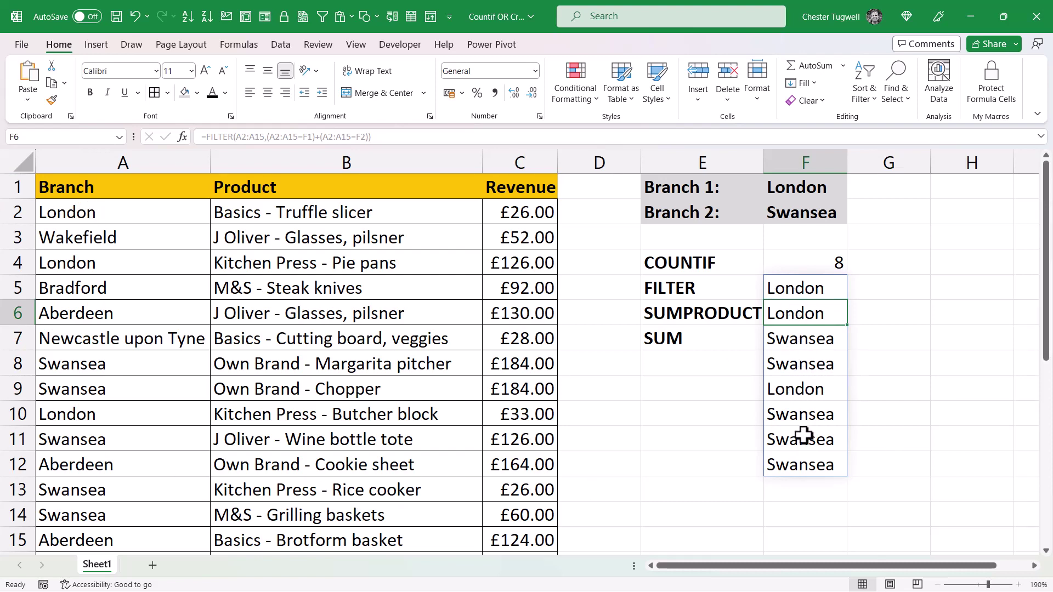
- Wrap the FILTER formula in F5 in COUNTA so it counts the filtered branches
double_click(804, 289)
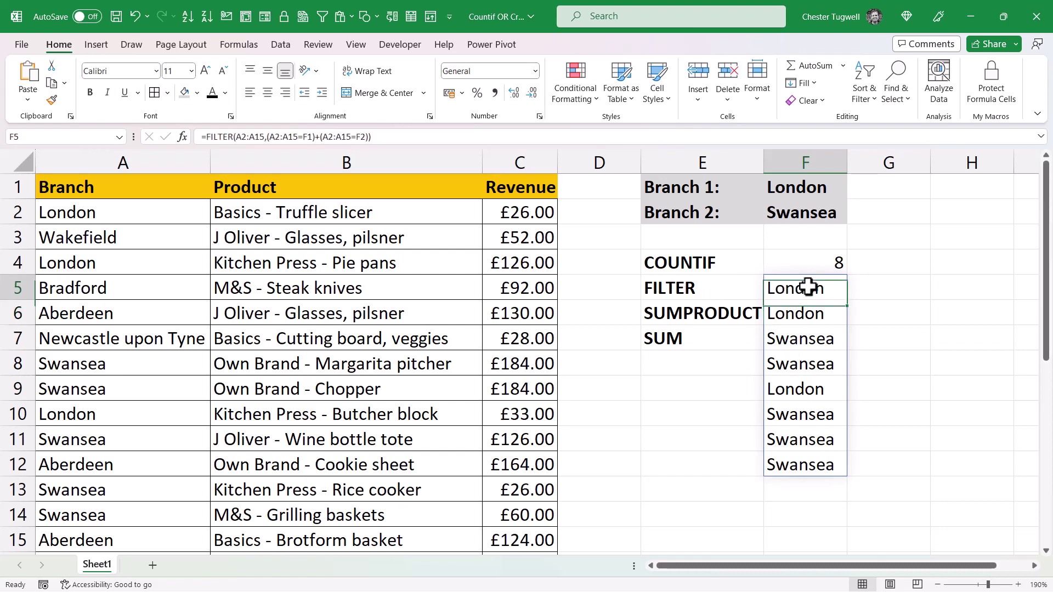
click(779, 289)
text(COUNT)
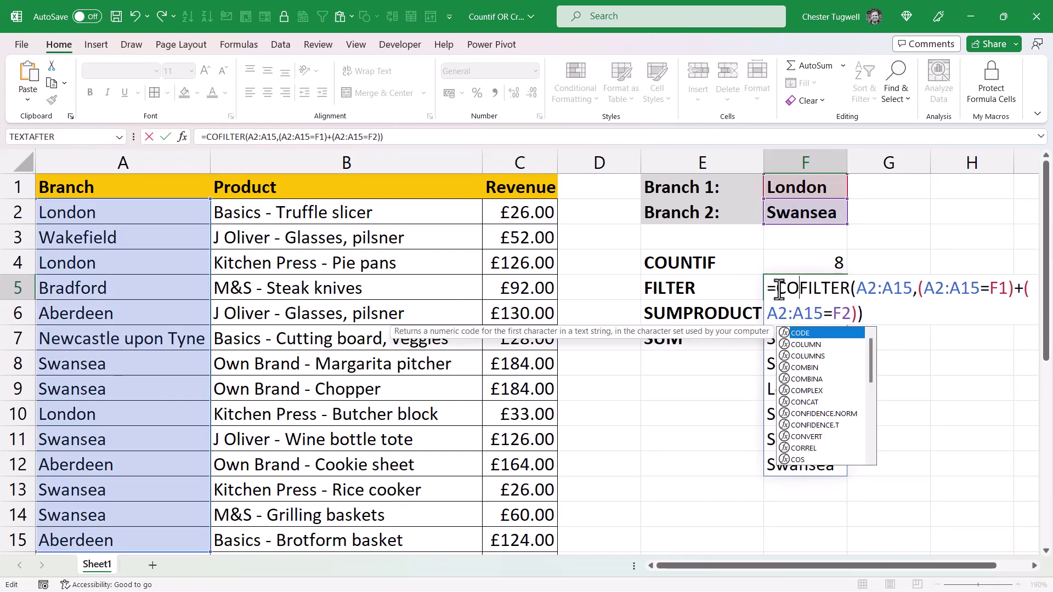
text(A()
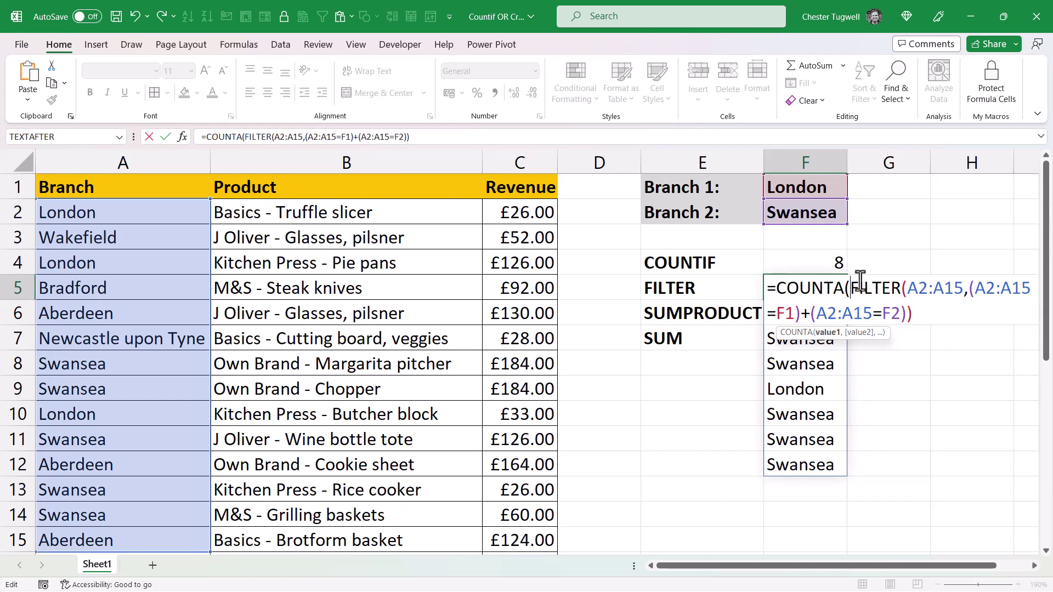
text())
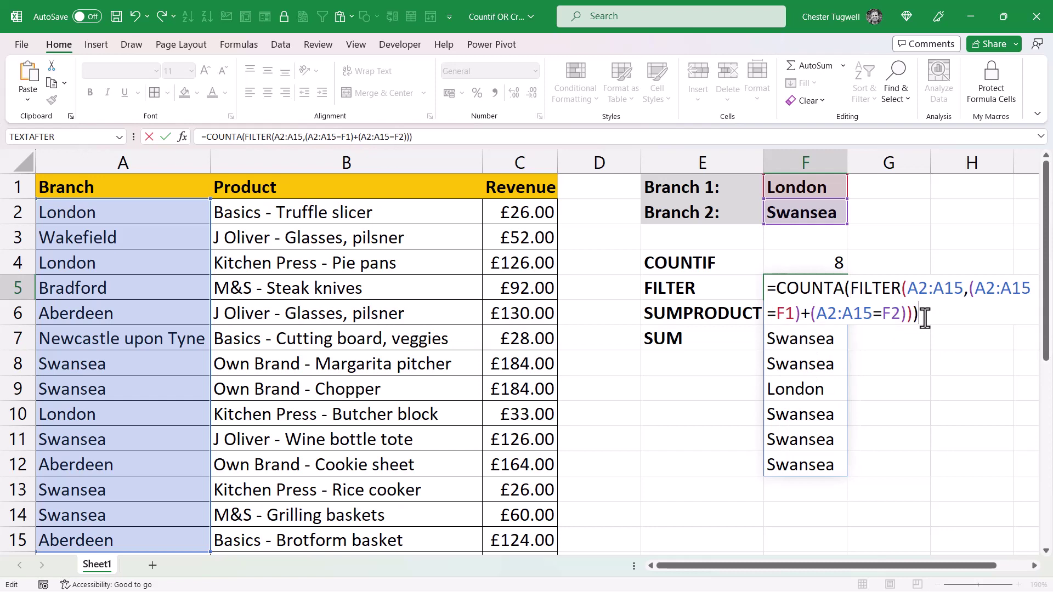
key(Return)
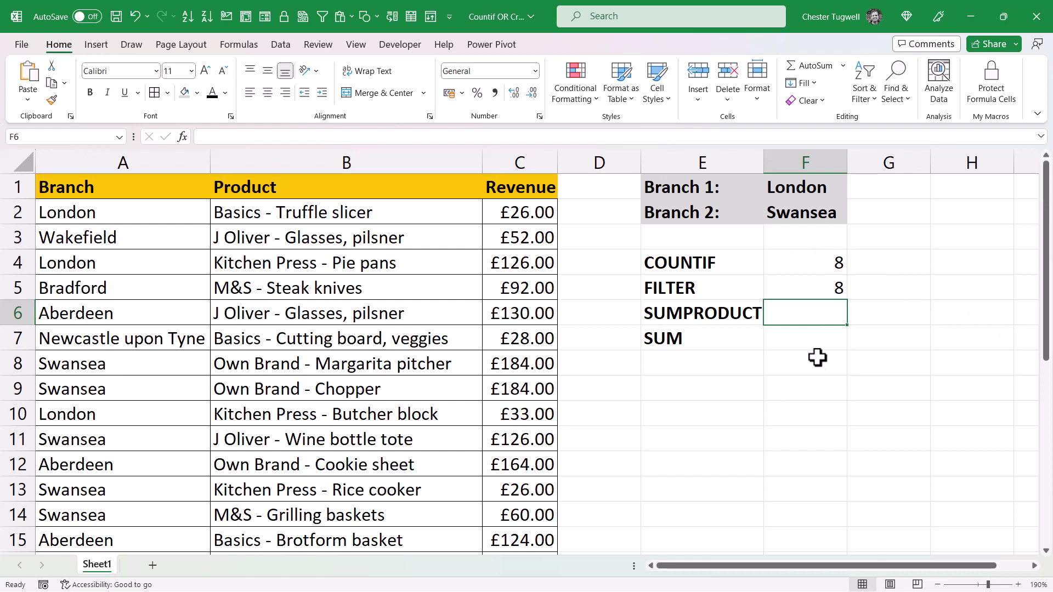
- In cell F6, start a SUMPRODUCT formula with the condition A2:A15=F1 and highlight that condition to preview its array
text(=sum)
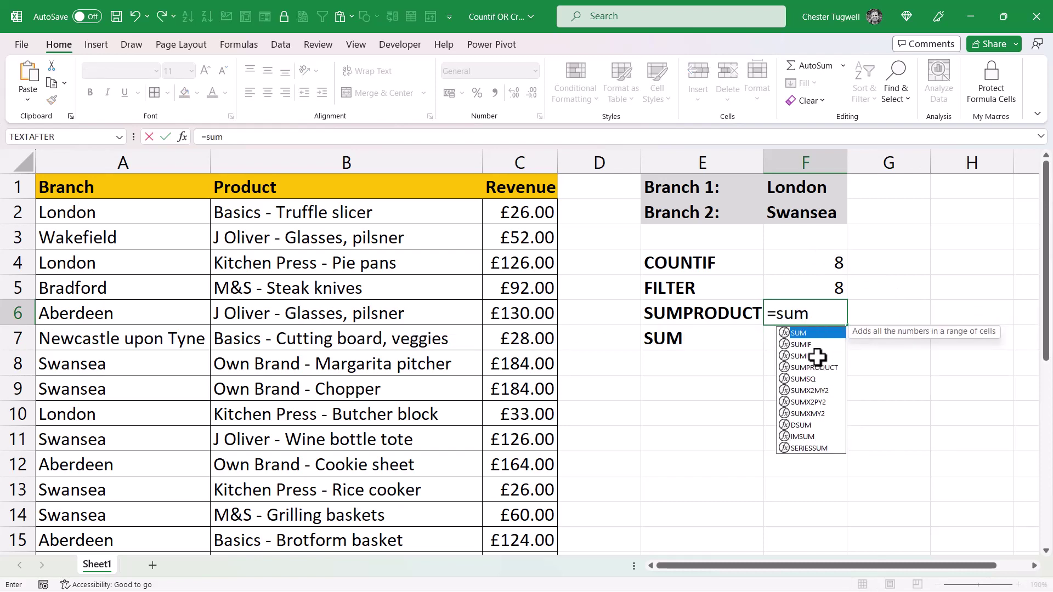
double_click(825, 366)
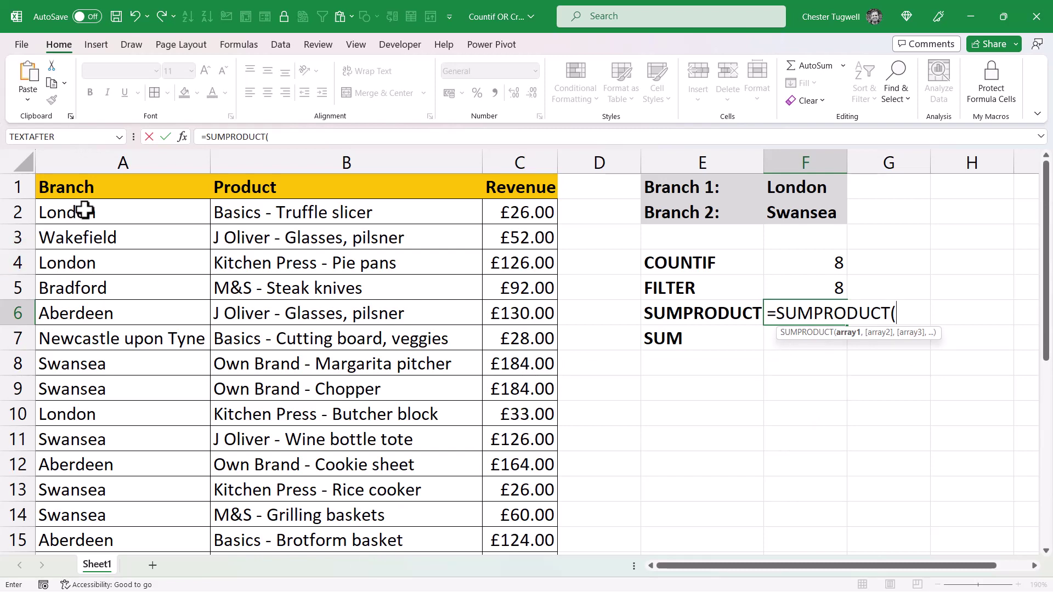
drag(85, 210, 99, 535)
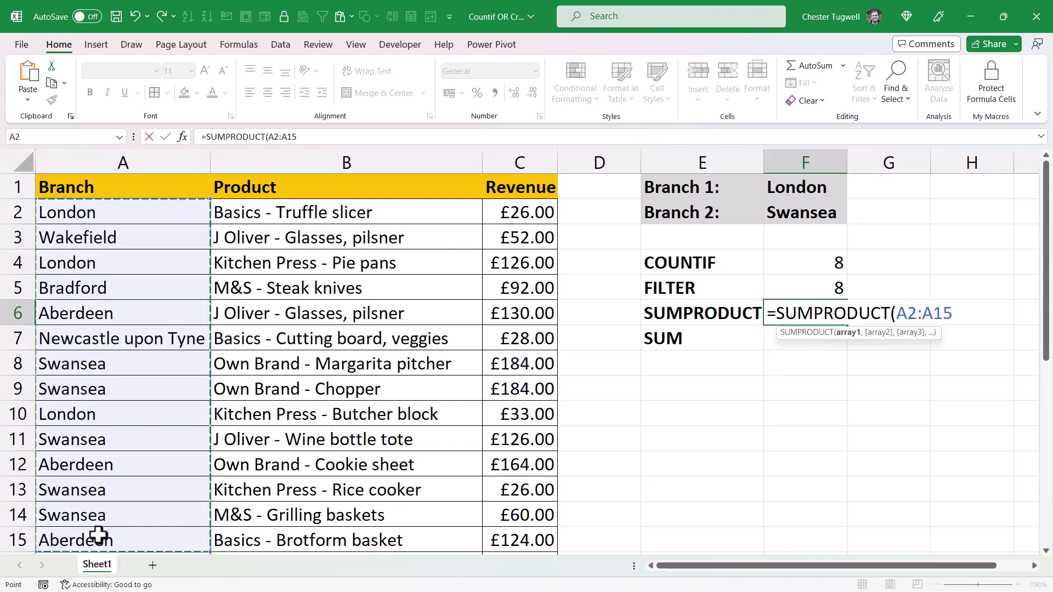
text(=)
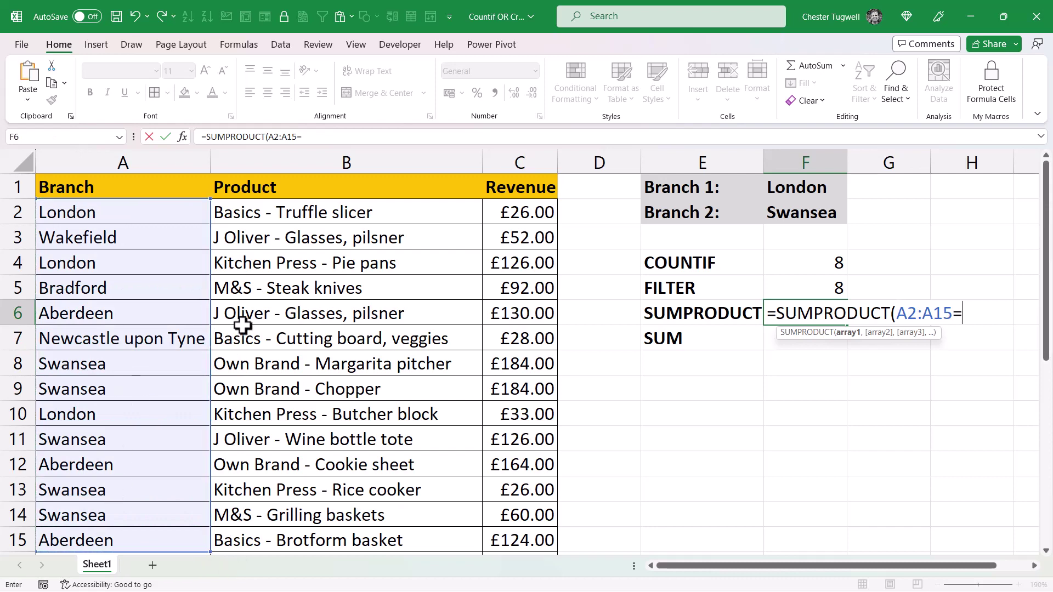
click(802, 184)
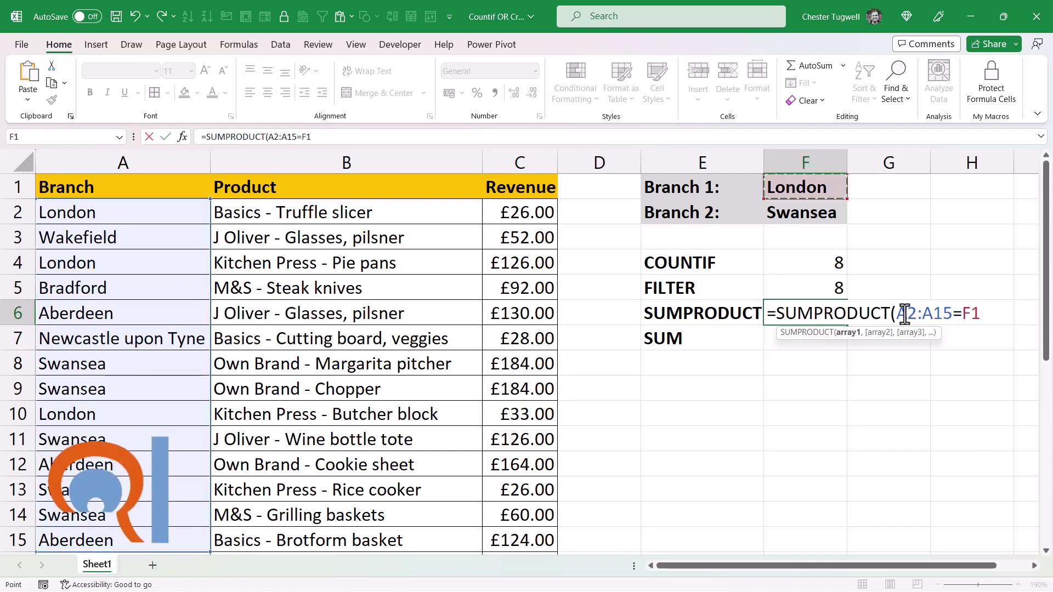
drag(896, 313, 977, 313)
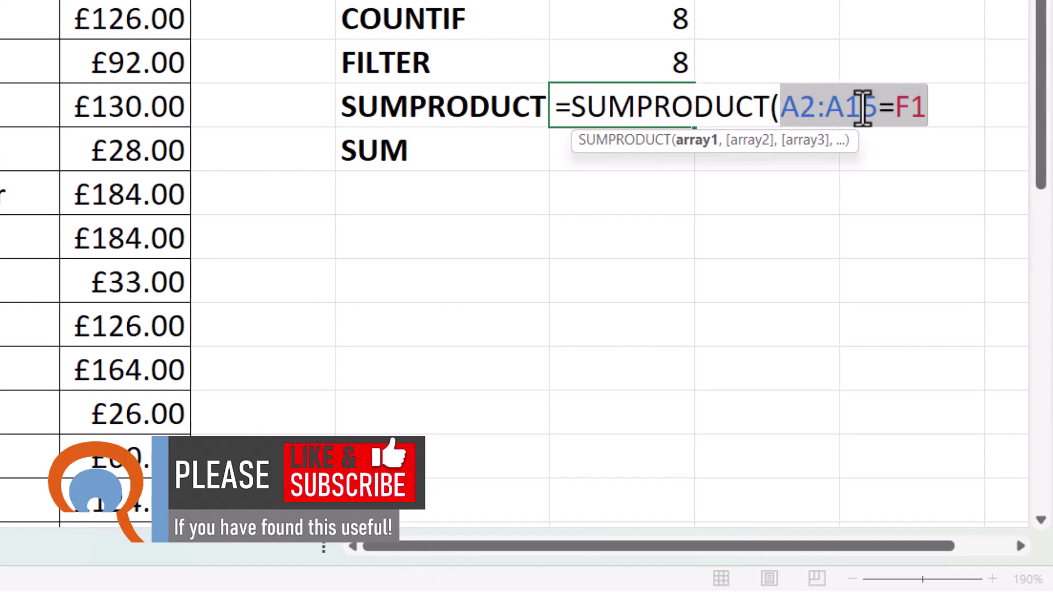
- Enclose the condition A2:A15=F1 in parentheses preceded by a double minus, and highlight --(A2:A15=F1) to preview its array
click(783, 107)
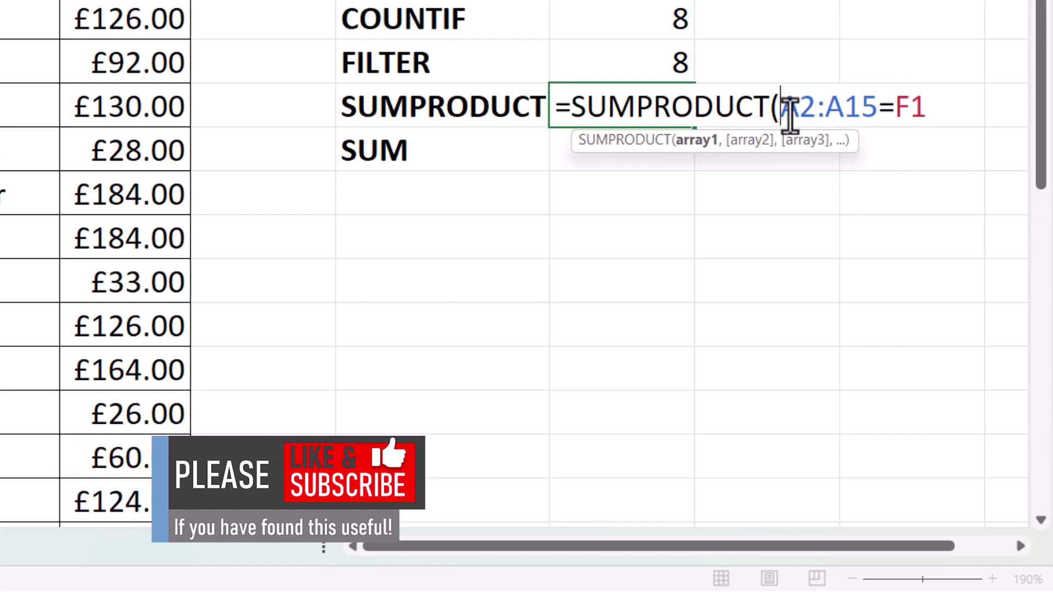
text(--)
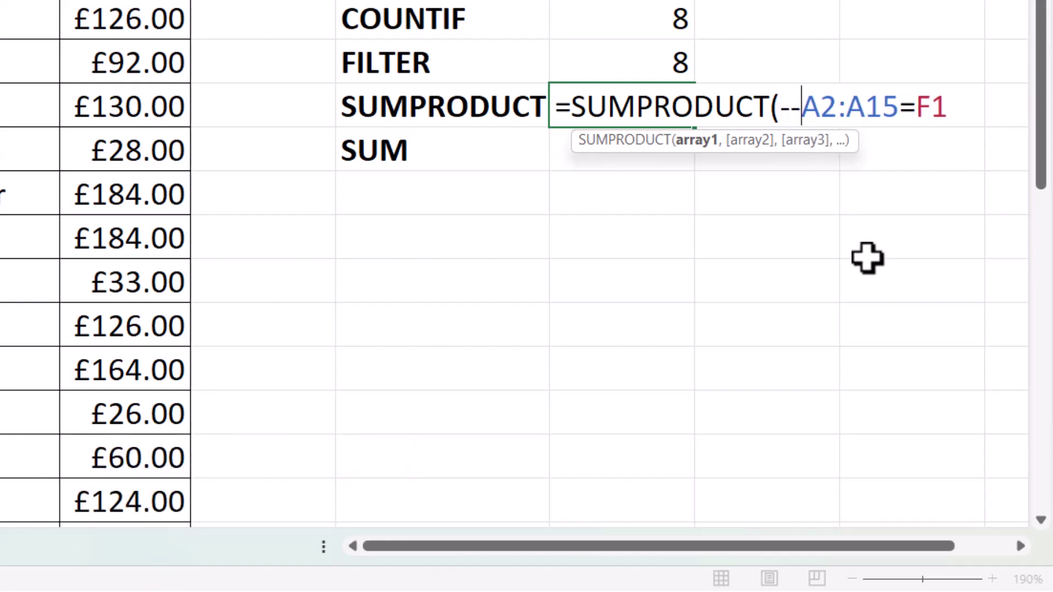
text(()
click(964, 107)
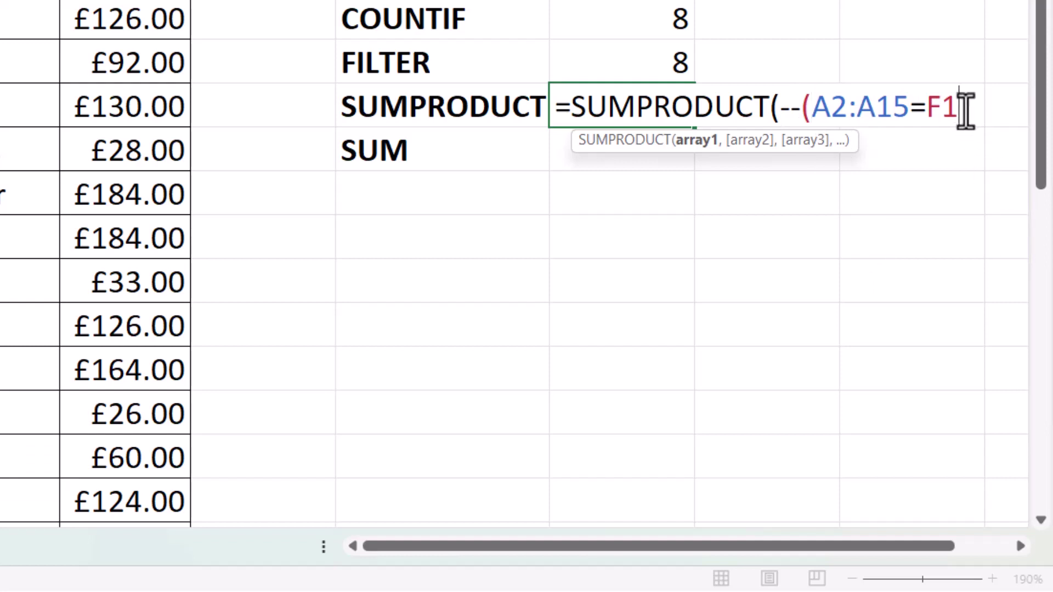
text())
drag(967, 108, 783, 115)
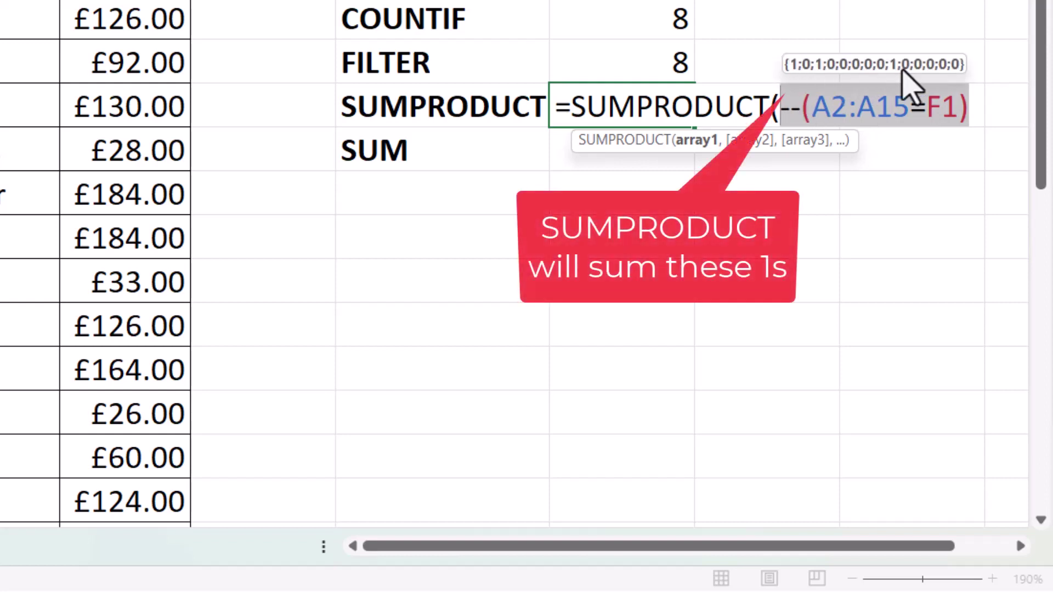
- Complete the SUMPRODUCT formula in F6 by adding +--(A2:A15=F2), close the parentheses and commit it
click(972, 104)
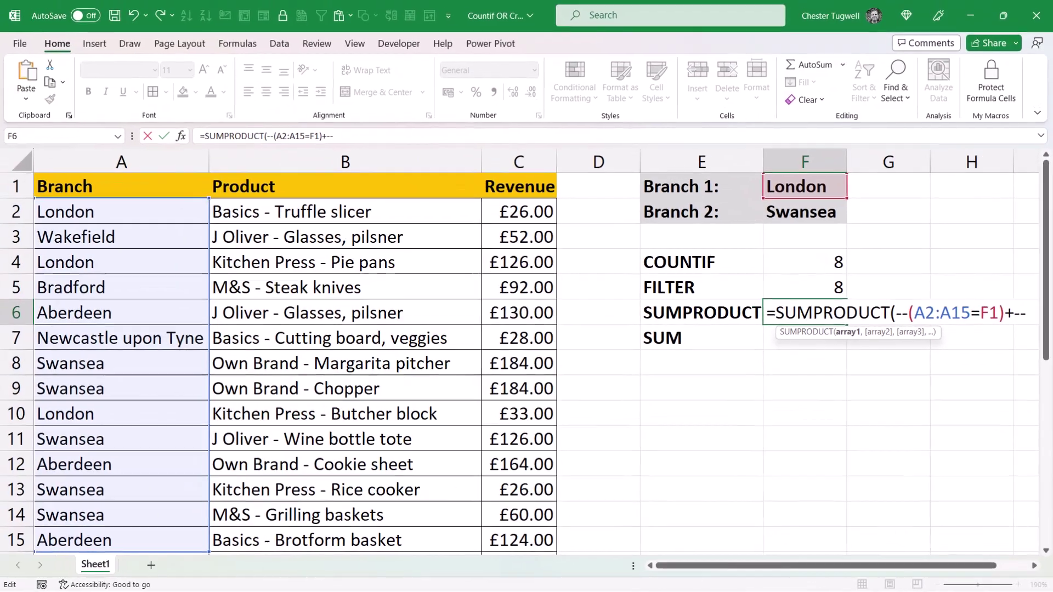
text(()
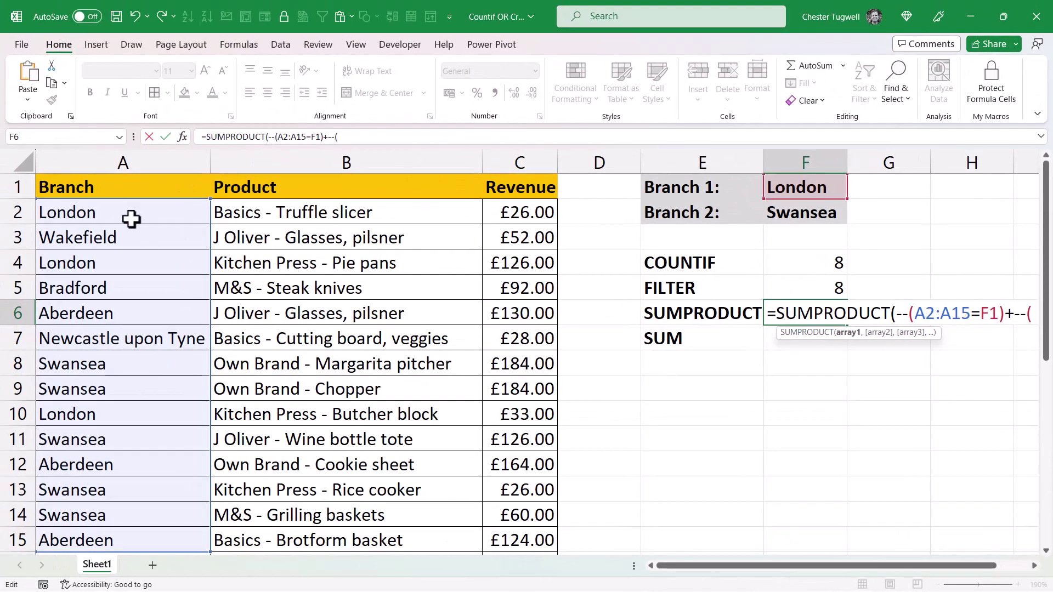
drag(131, 217, 142, 536)
text(=)
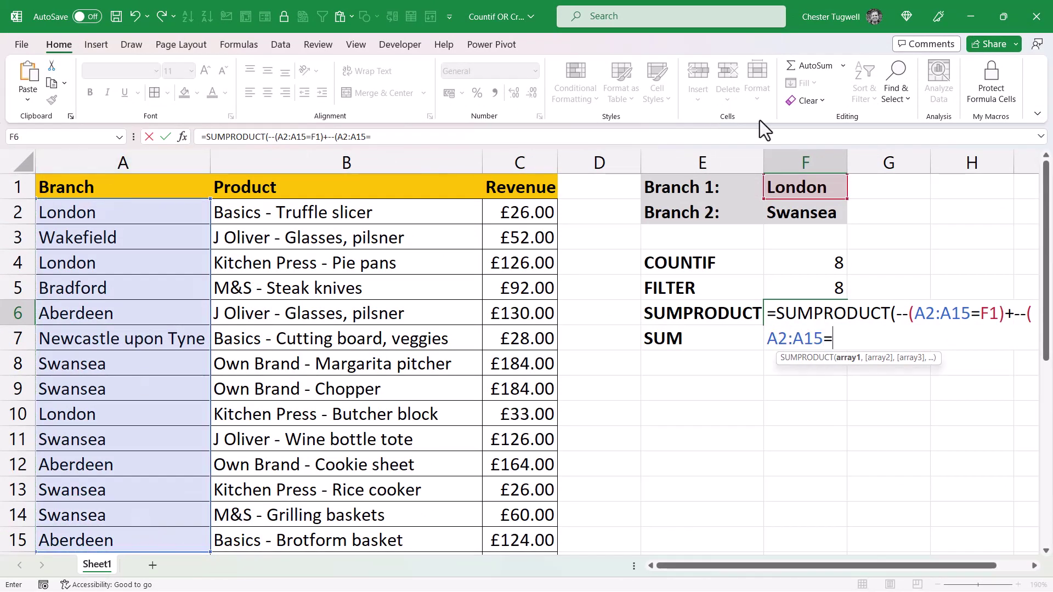
click(804, 211)
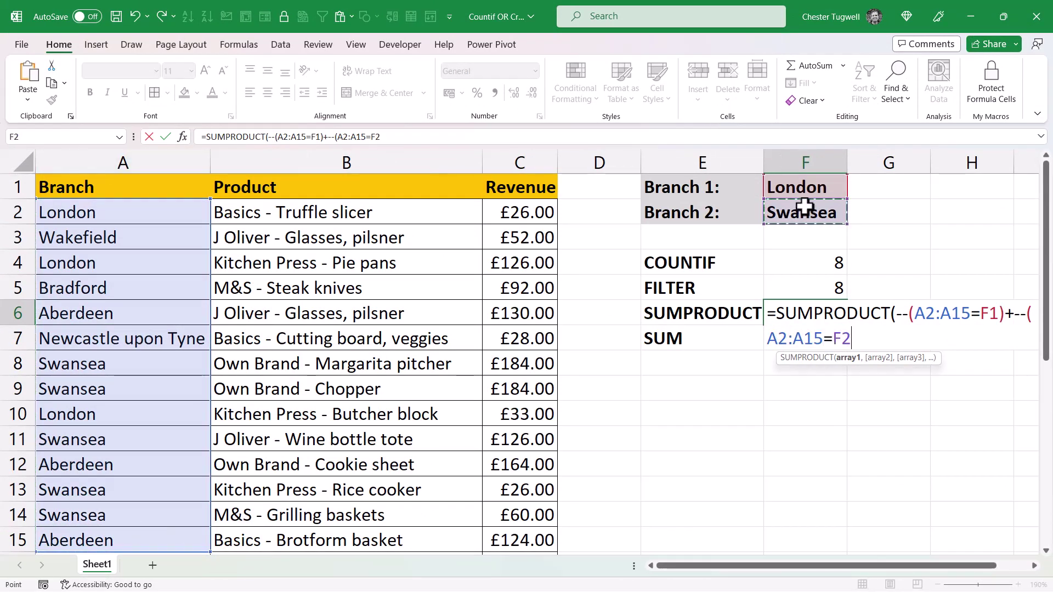
text()))
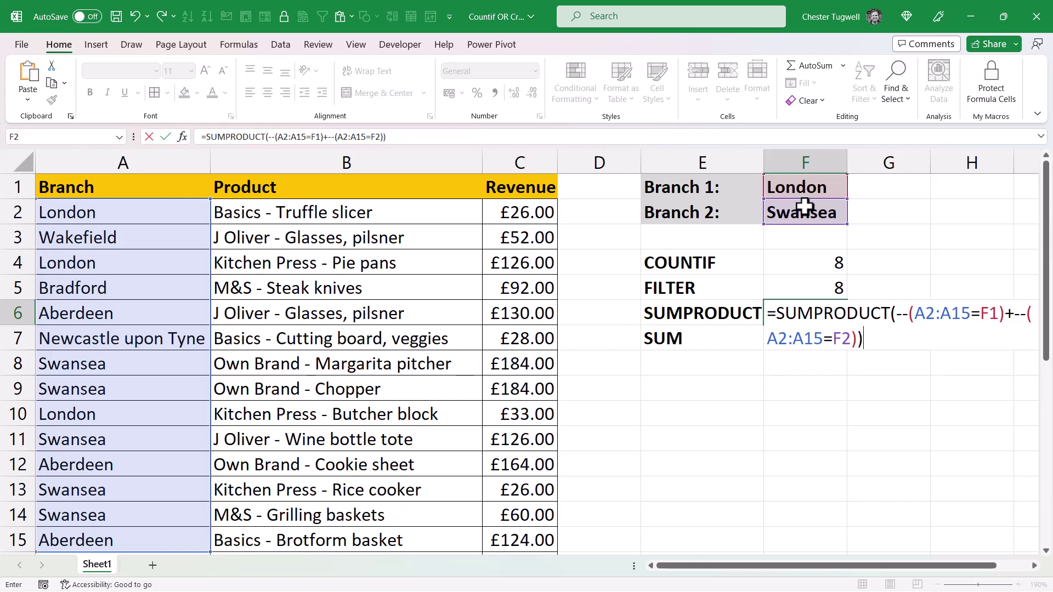
key(Return)
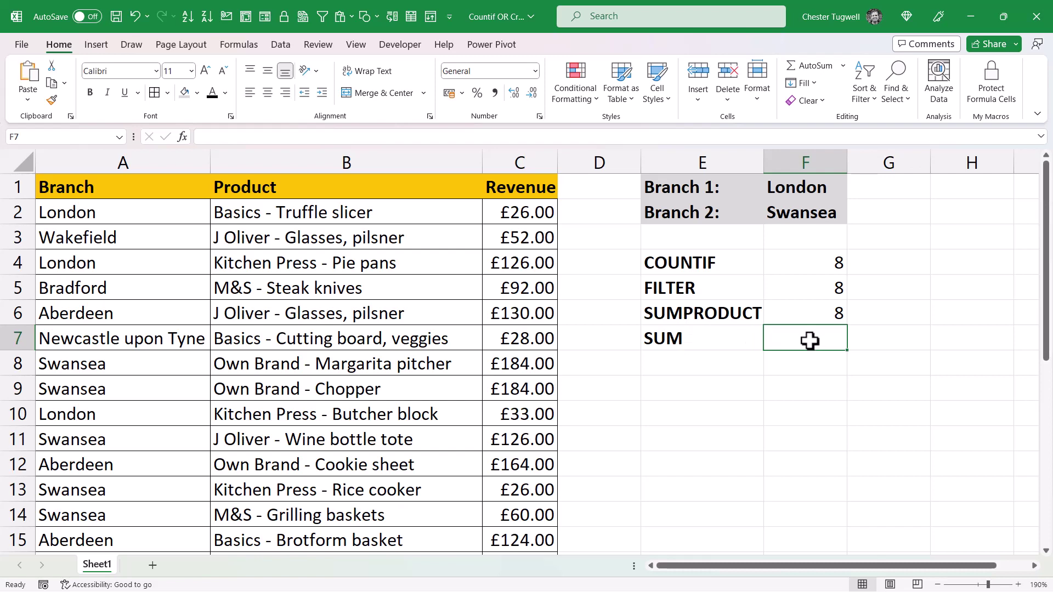
- In cell F7, start a SUM formula with --(A2:A15=F1) as its first argument, followed by a comma
text(=)
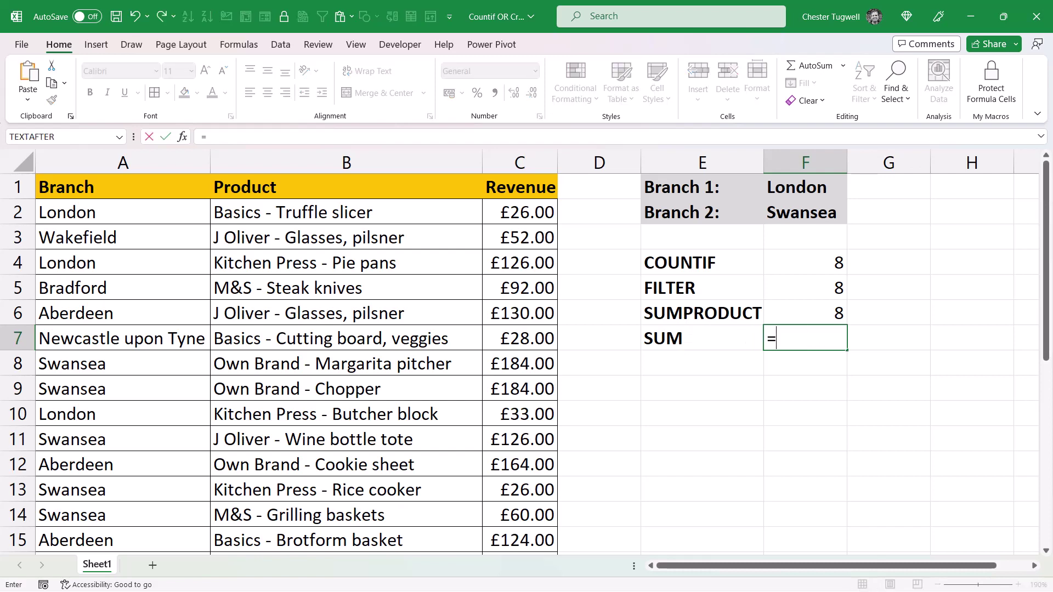
text(SUM)
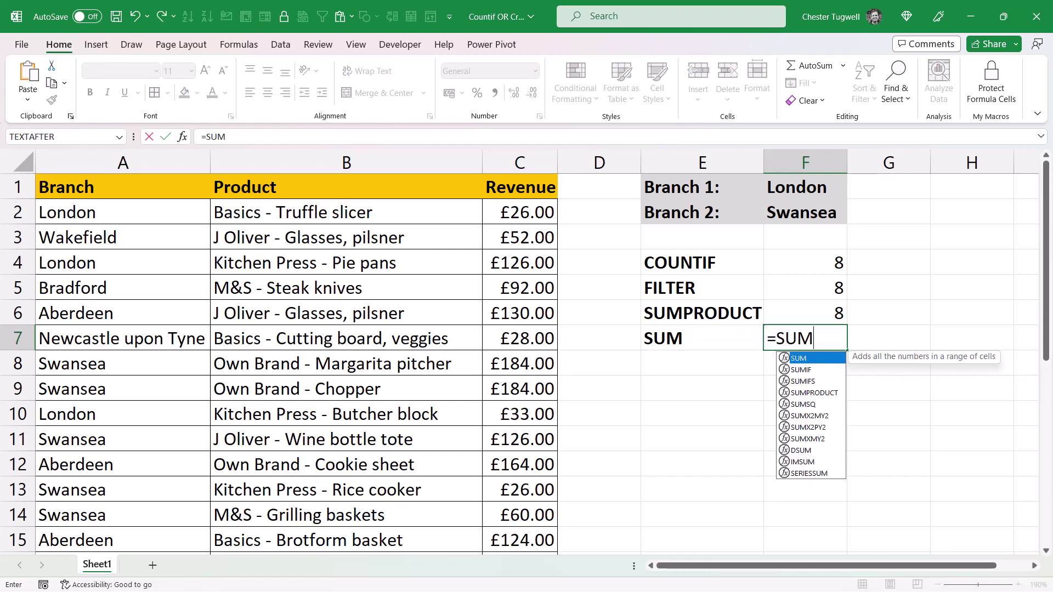
text((--)
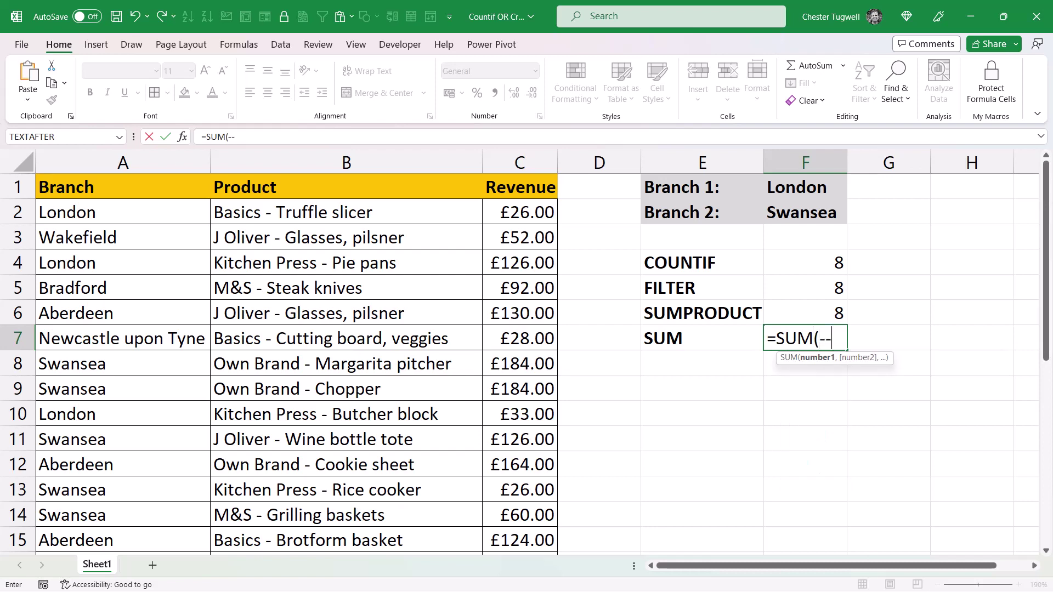
text(()
drag(148, 211, 147, 542)
text(=)
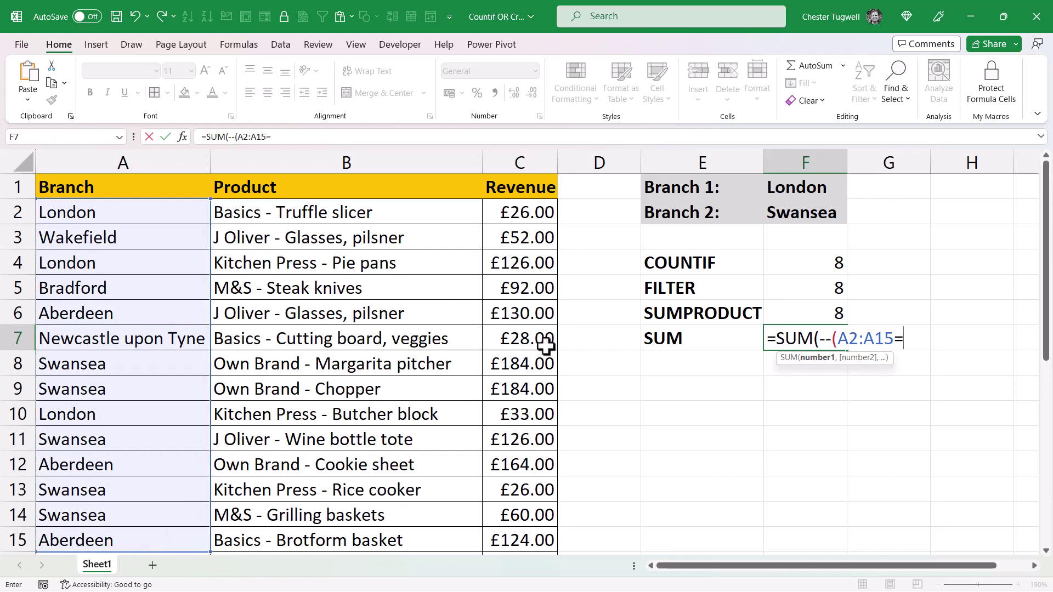
click(802, 188)
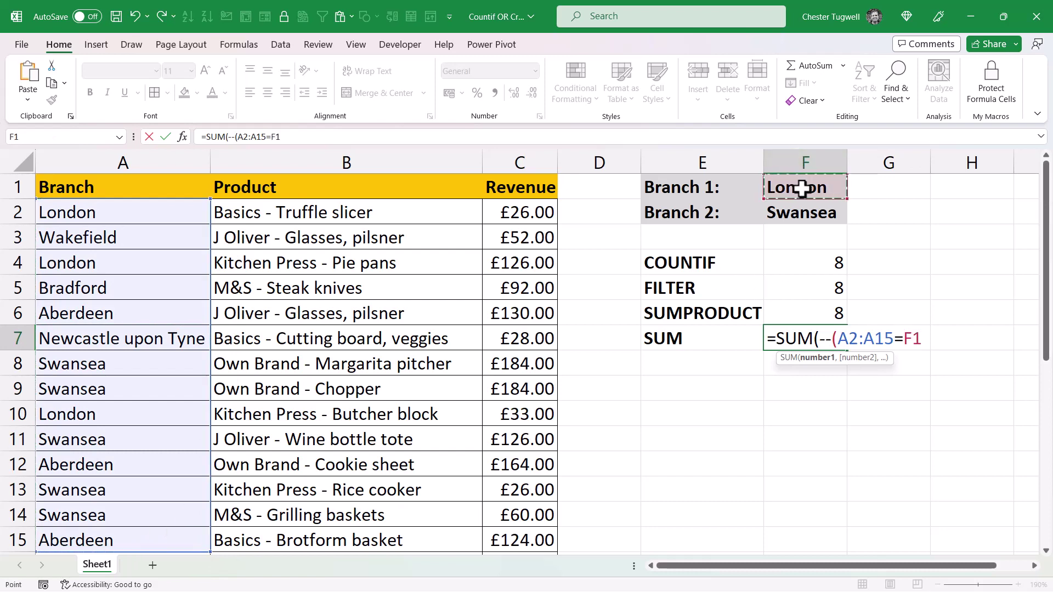
text(),)
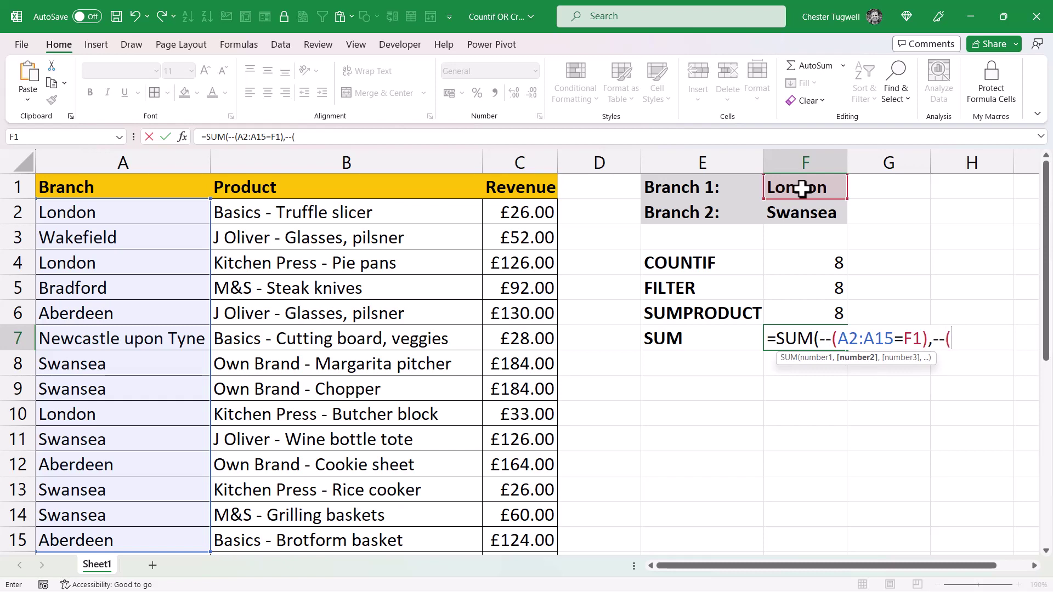
- Complete the SUM formula in F7 with --(A2:A15=F2) as its second argument and commit it
text(--()
drag(92, 209, 110, 537)
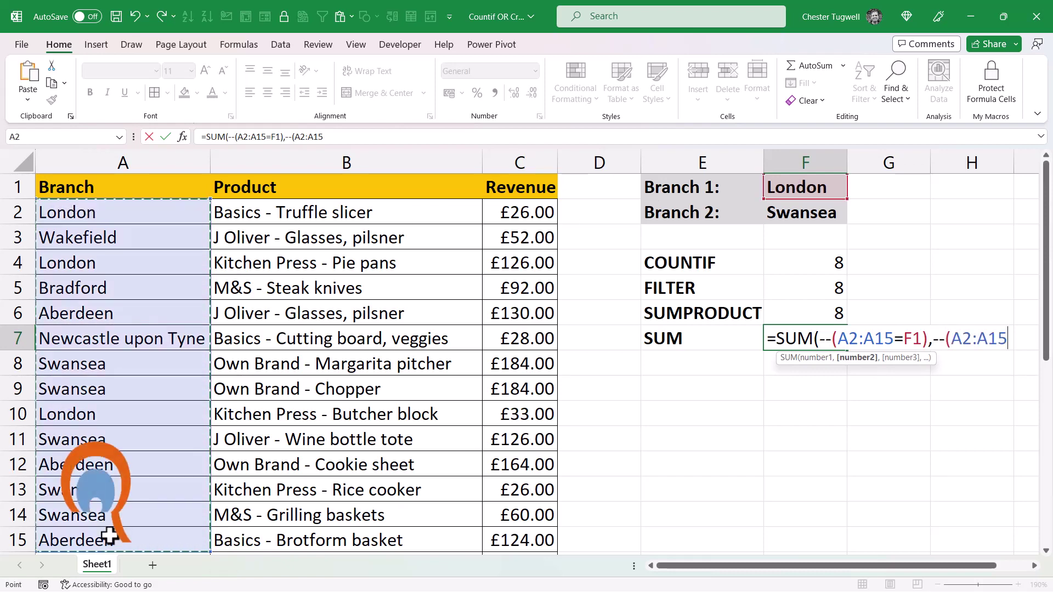
text(=)
click(801, 211)
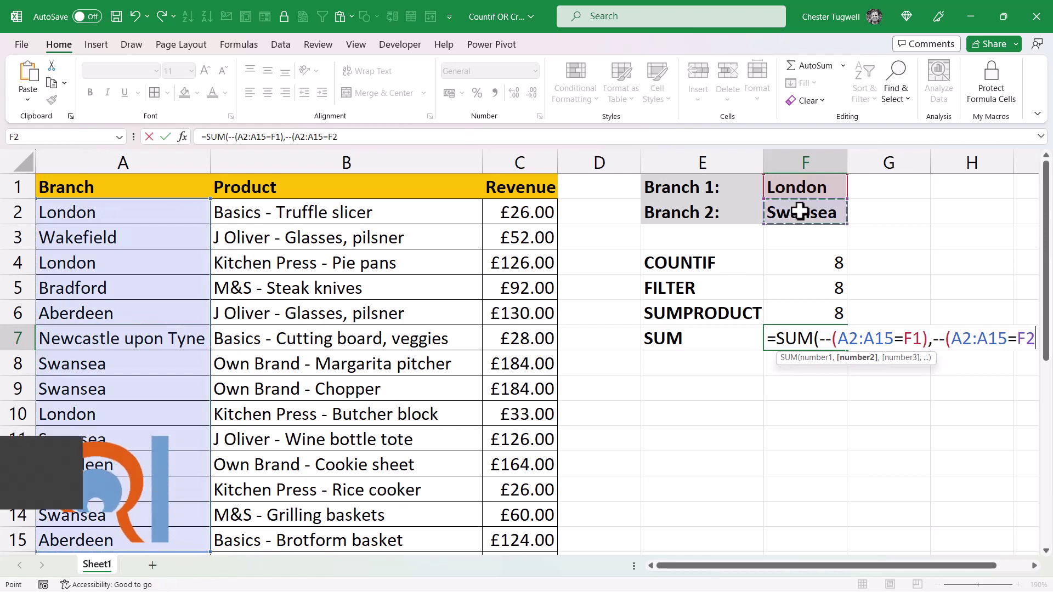
text()))
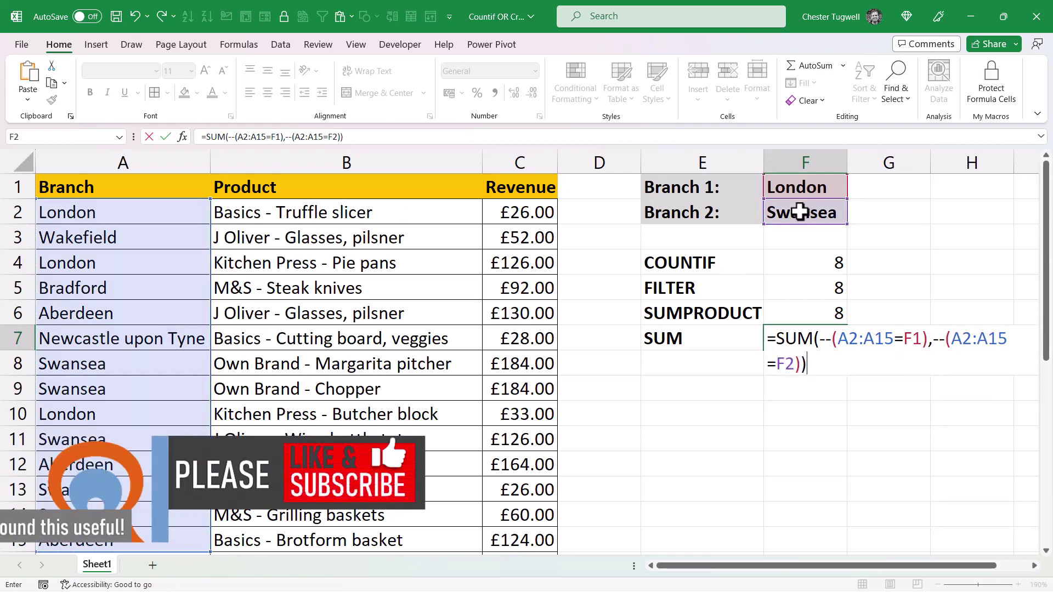
key(Return)
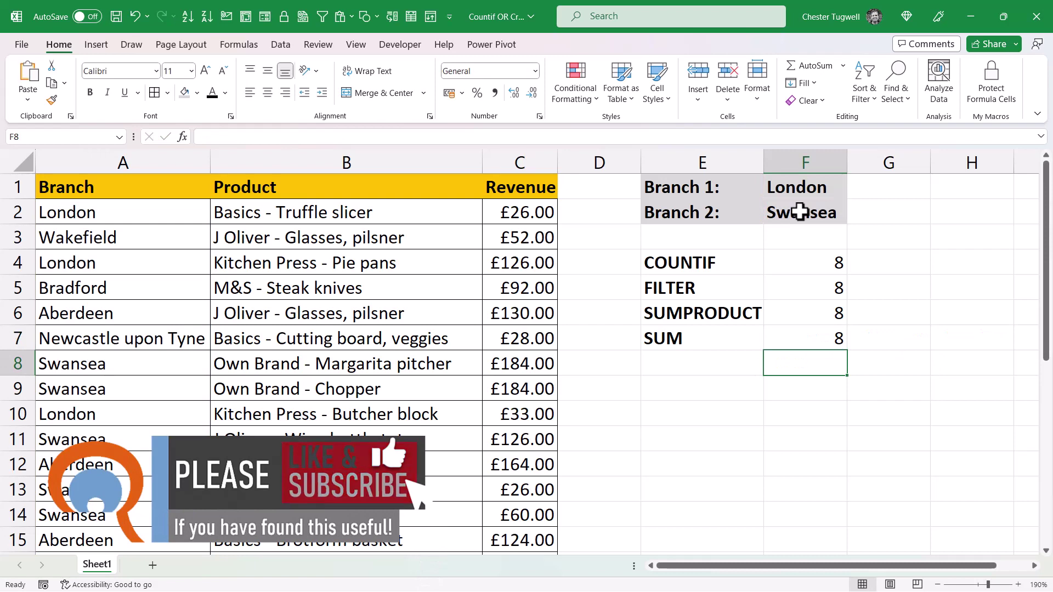